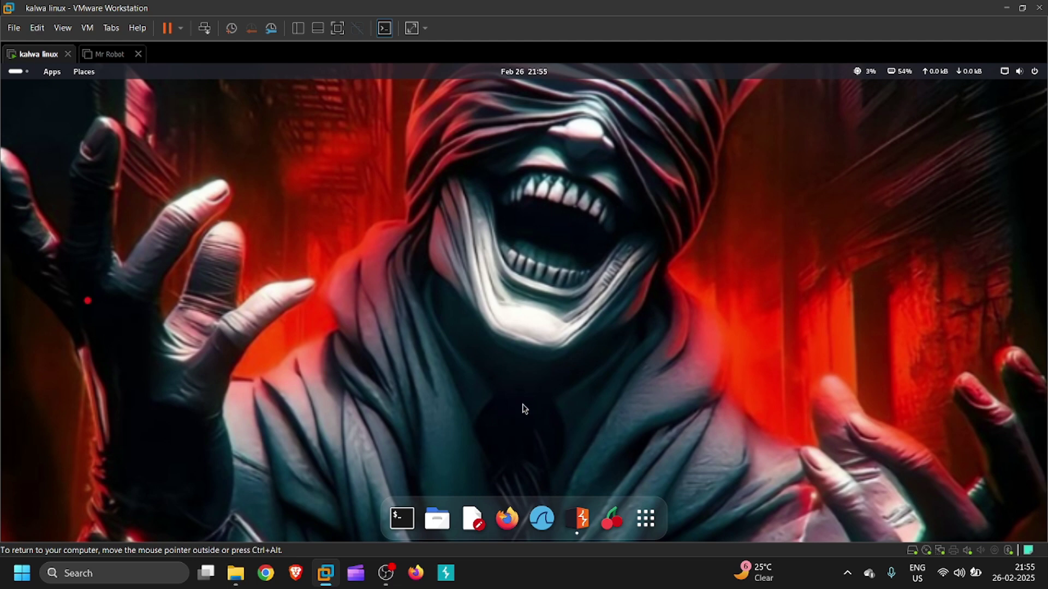
pyautogui.click(17, 75)
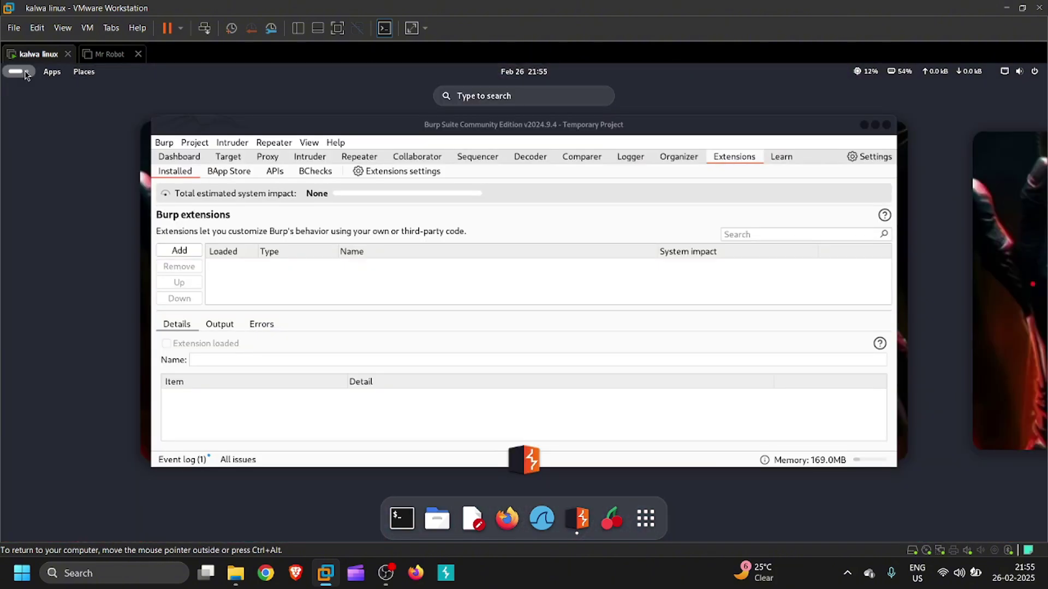
pyautogui.click(52, 71)
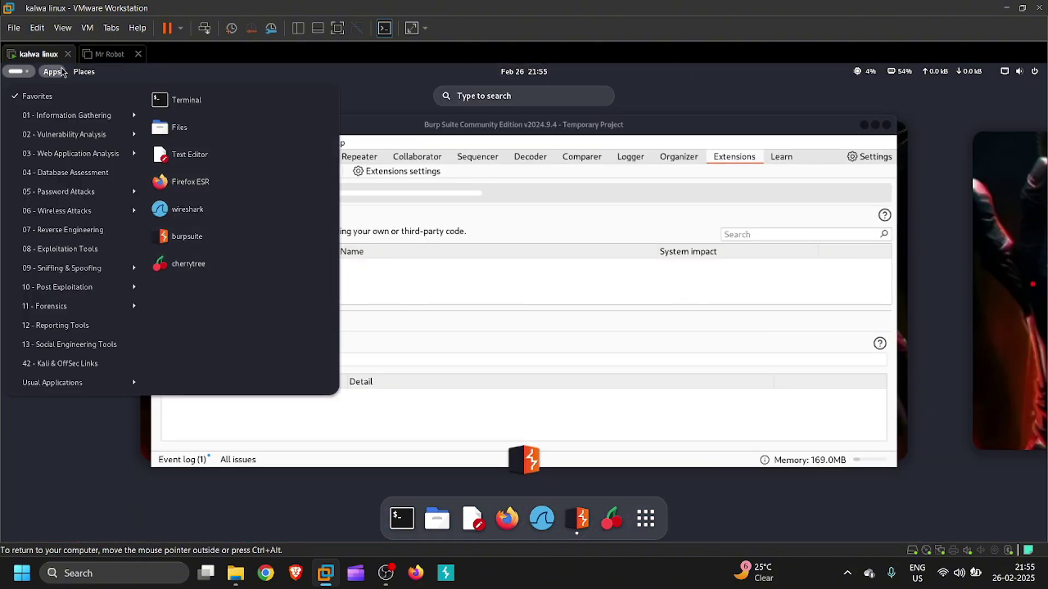
pyautogui.click(84, 71)
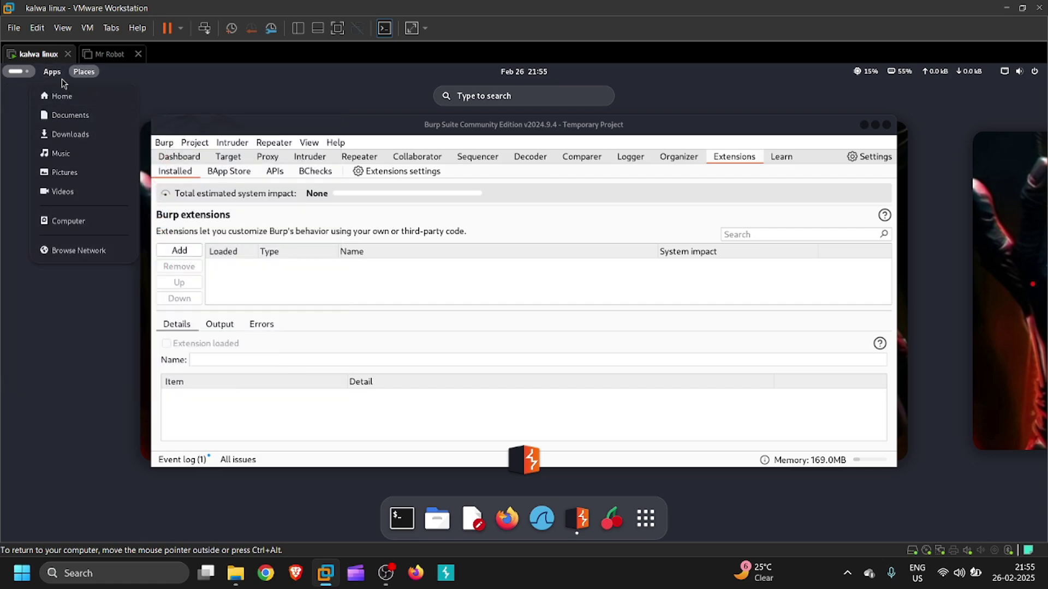
pyautogui.moveTo(60, 77)
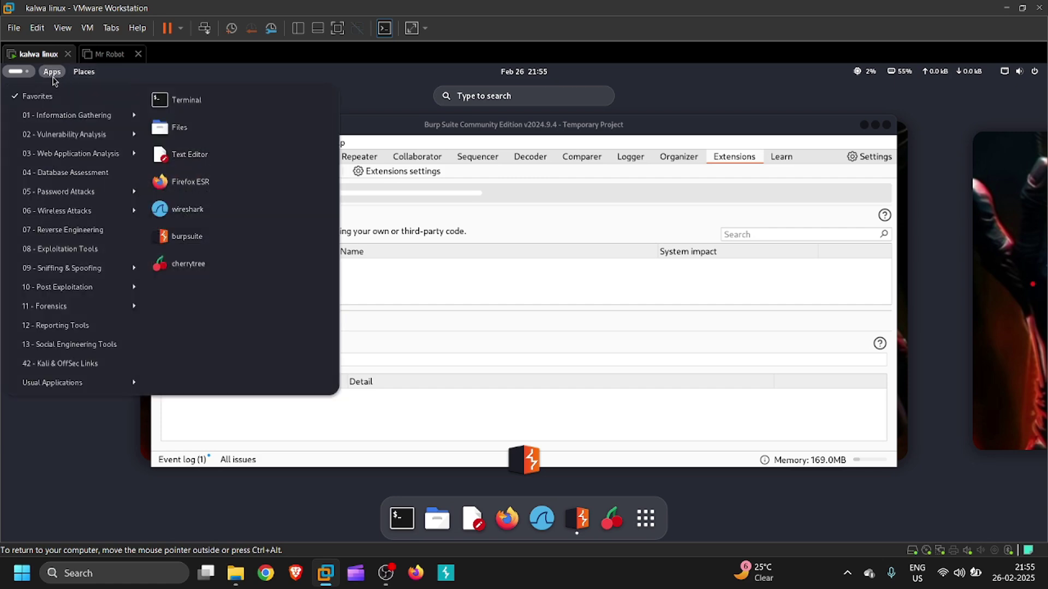
pyautogui.click(352, 101)
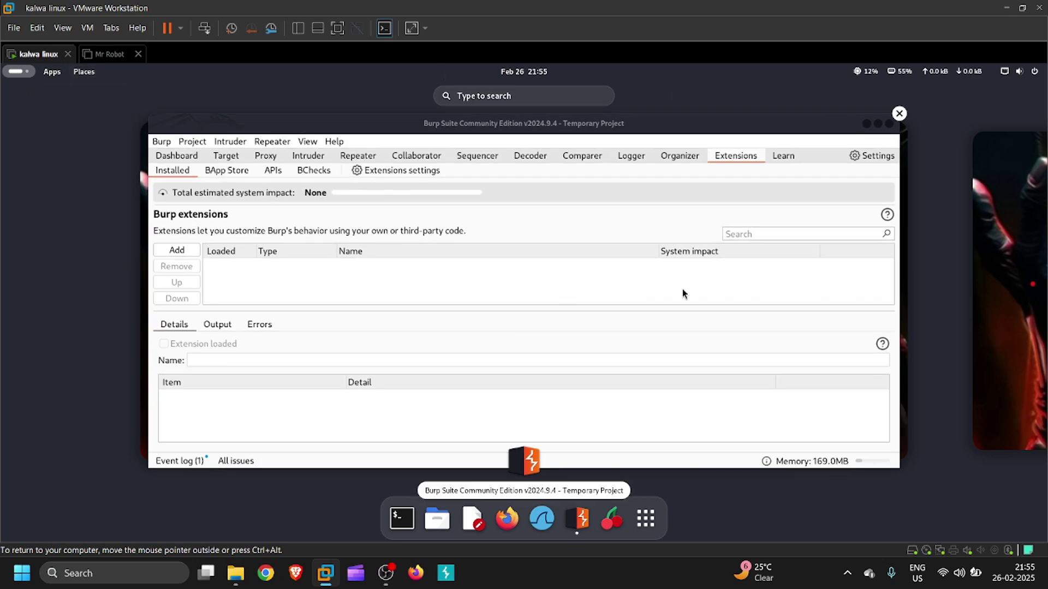
pyautogui.click(645, 518)
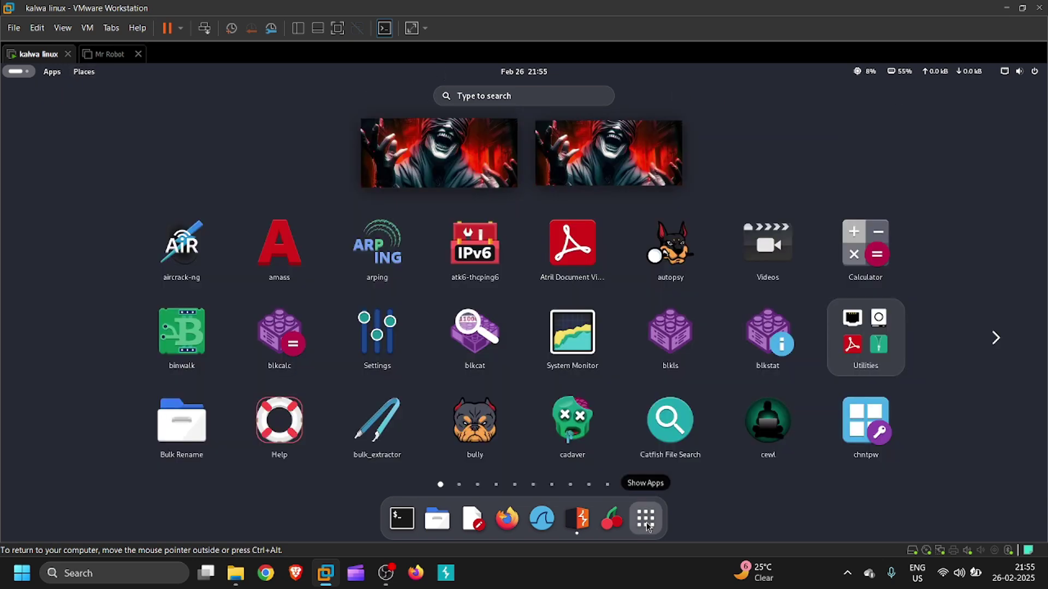
pyautogui.click(525, 94)
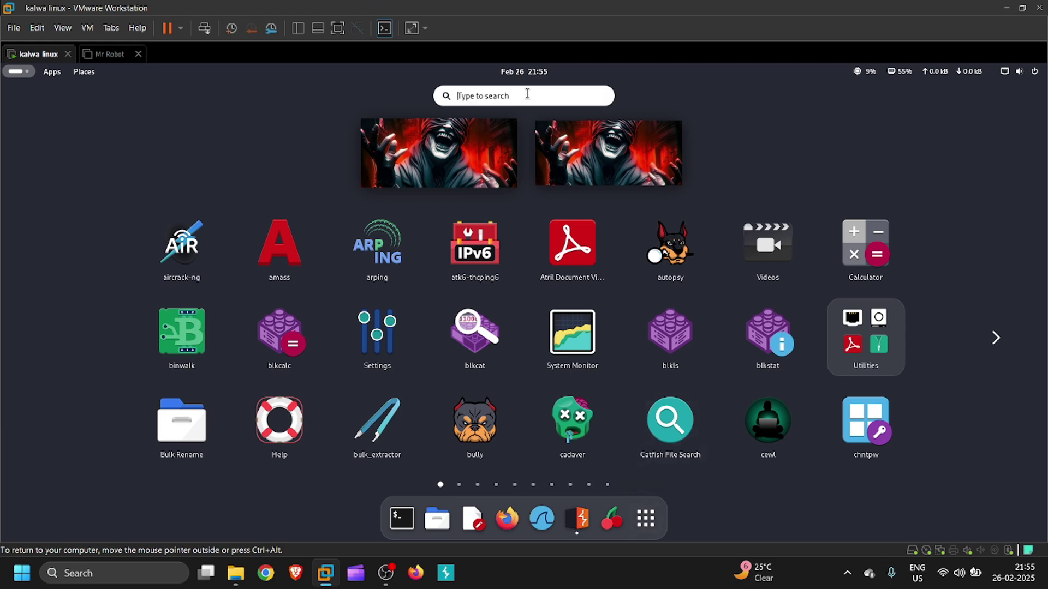
pyautogui.write('b')
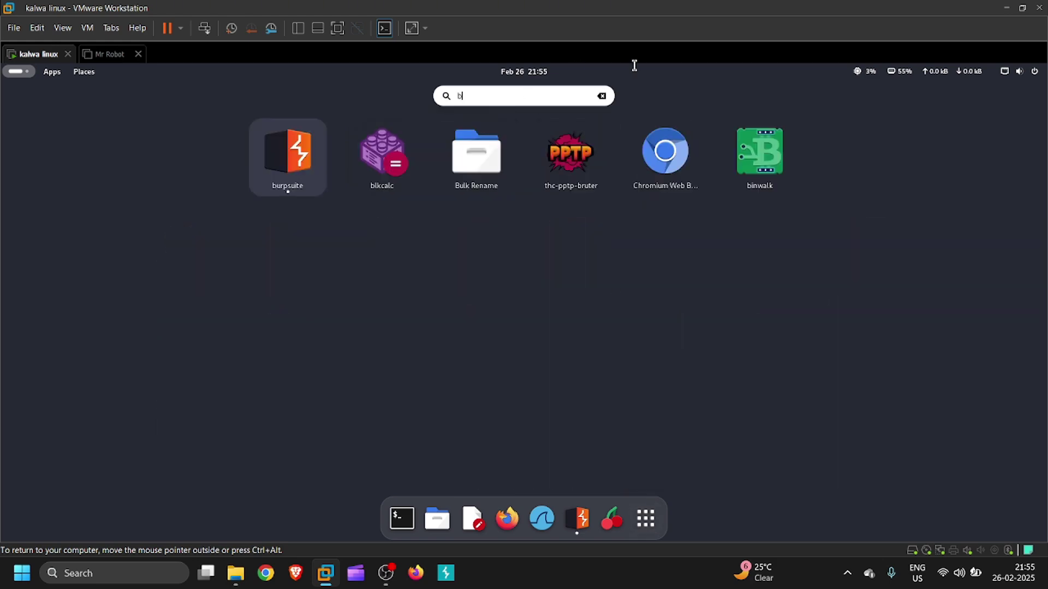
pyautogui.click(648, 526)
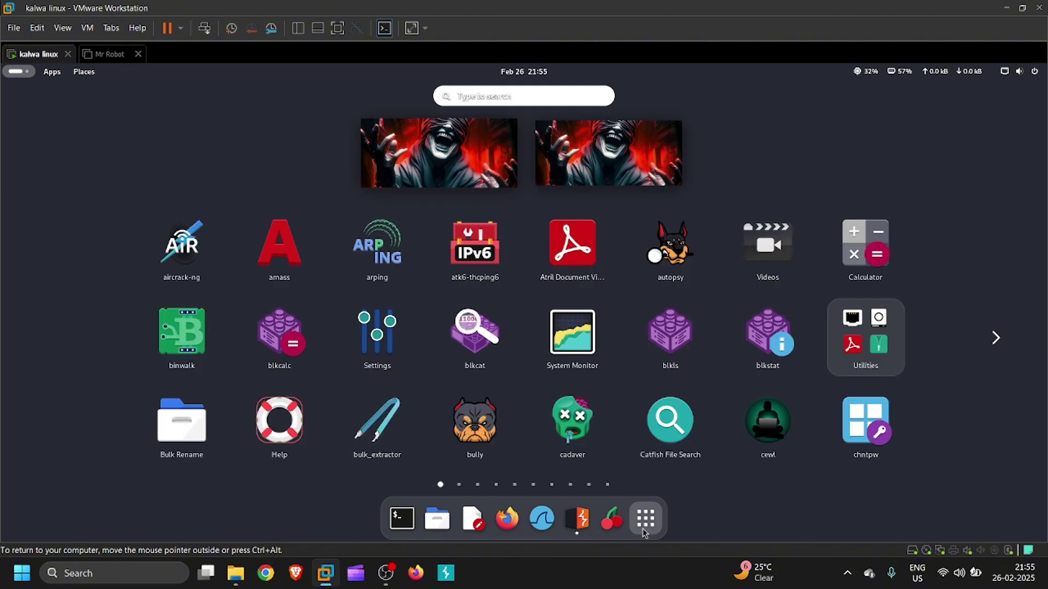
pyautogui.click(647, 523)
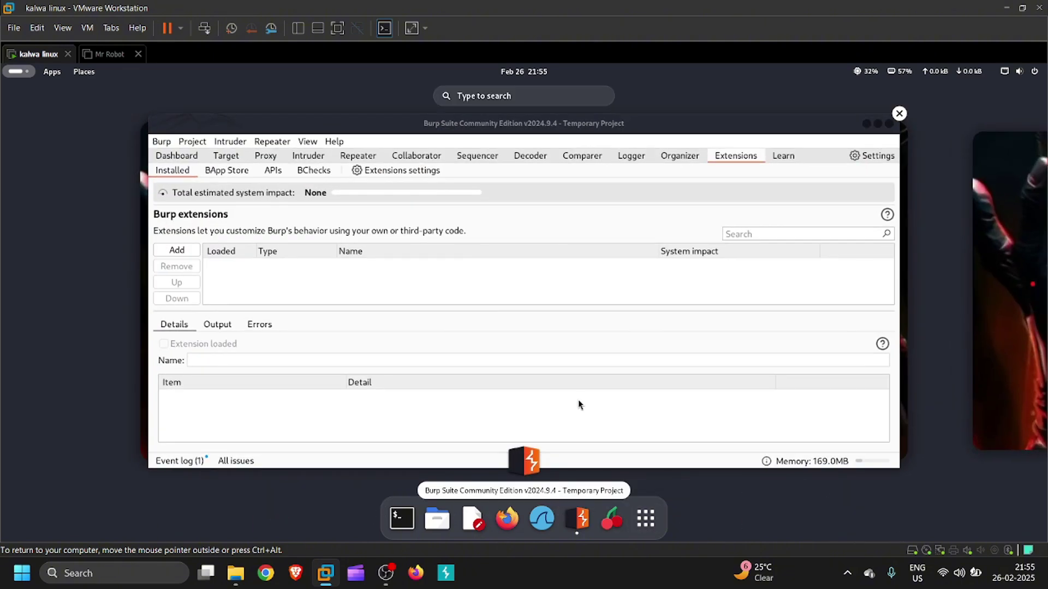
# Bring up the running Burp Suite window and open its proxy settings in a maximized window.
pyautogui.click(578, 400)
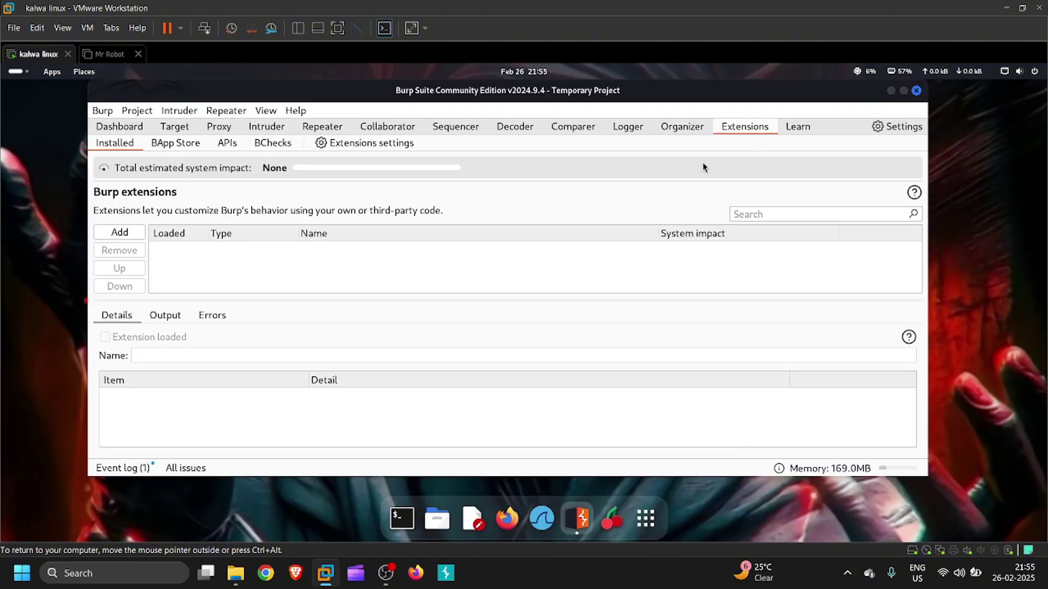
pyautogui.click(215, 127)
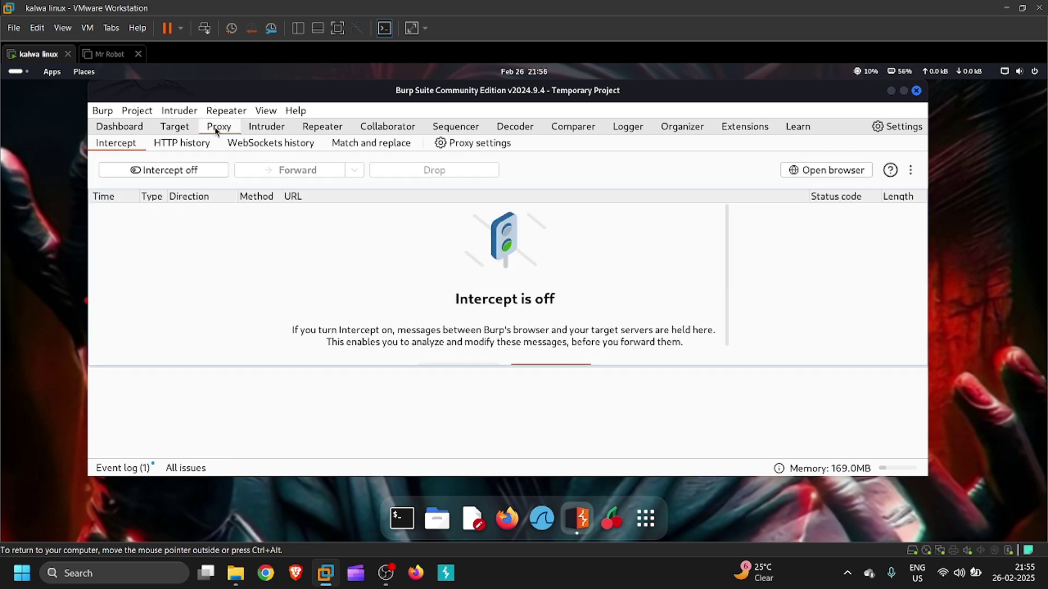
pyautogui.click(479, 143)
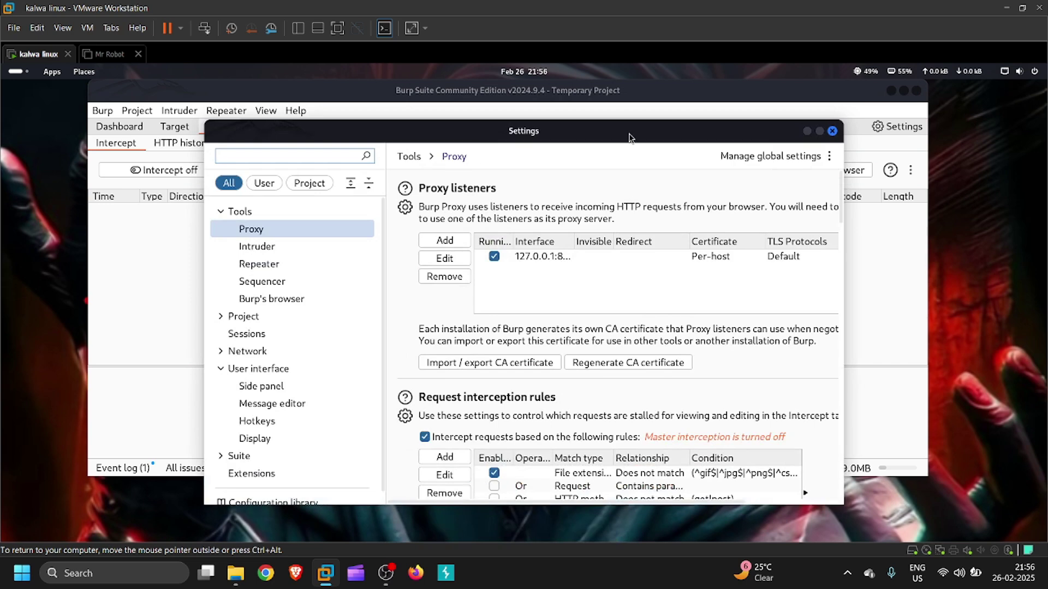
pyautogui.doubleClick(607, 120)
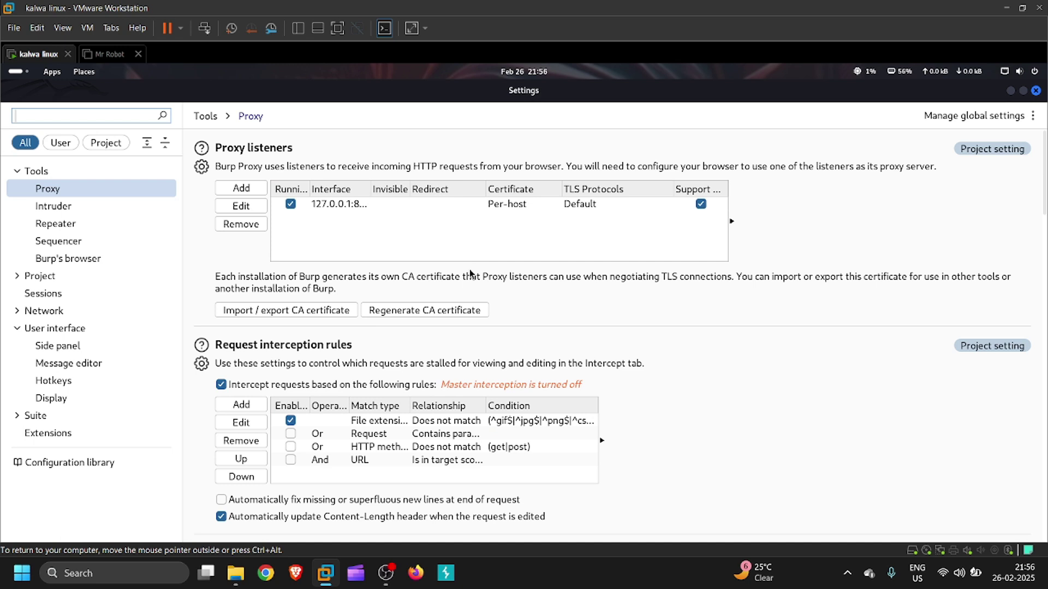
# Check the port and address binding of the existing proxy listener, leaving its settings unedited.
pyautogui.click(358, 207)
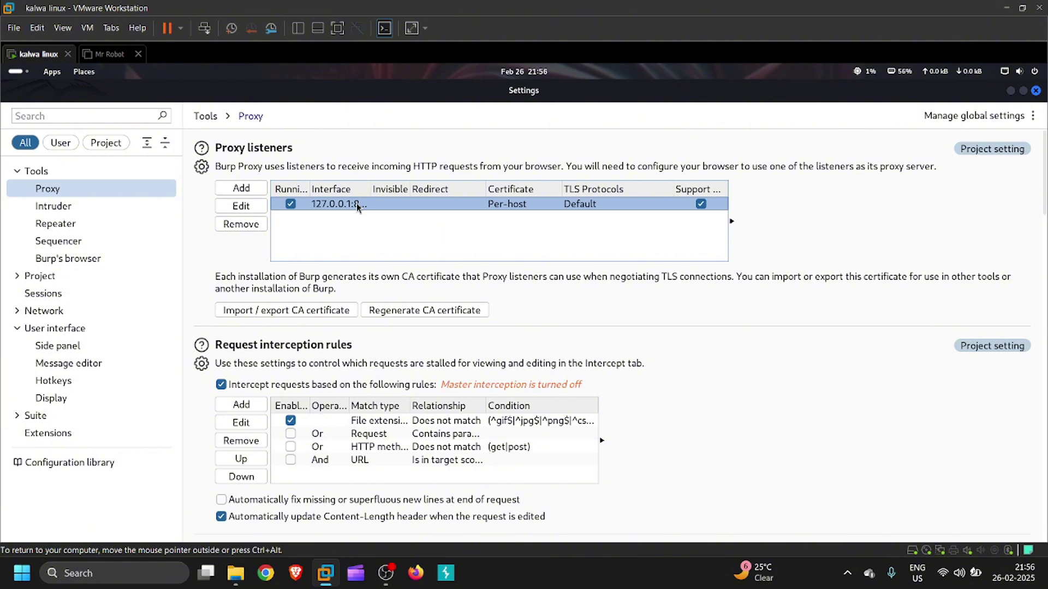
pyautogui.click(236, 208)
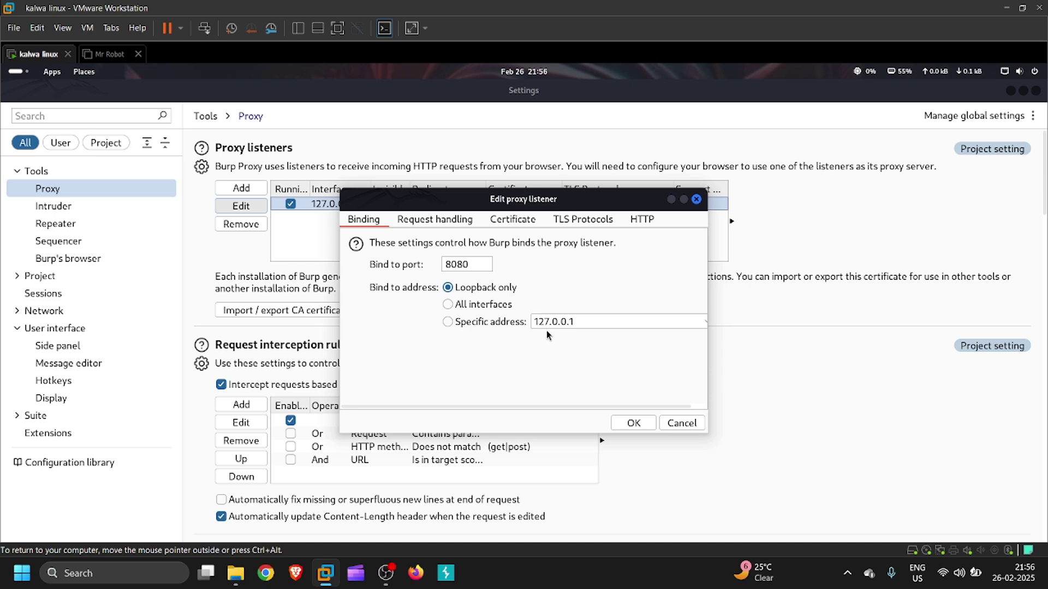
pyautogui.click(697, 200)
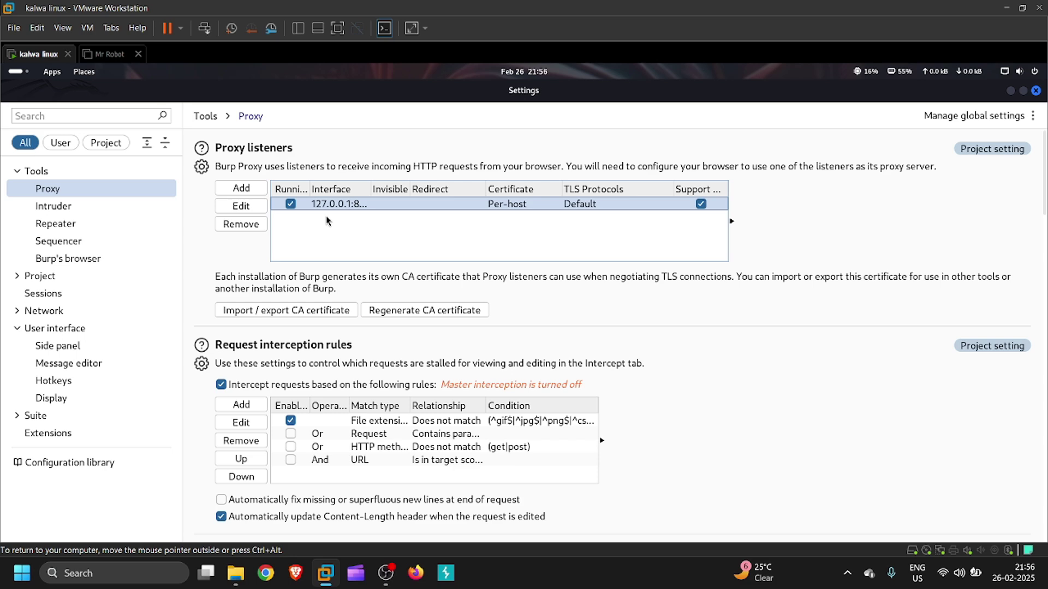
# Minimize both Burp Suite windows, then launch Firefox and open its settings page.
pyautogui.click(1010, 92)
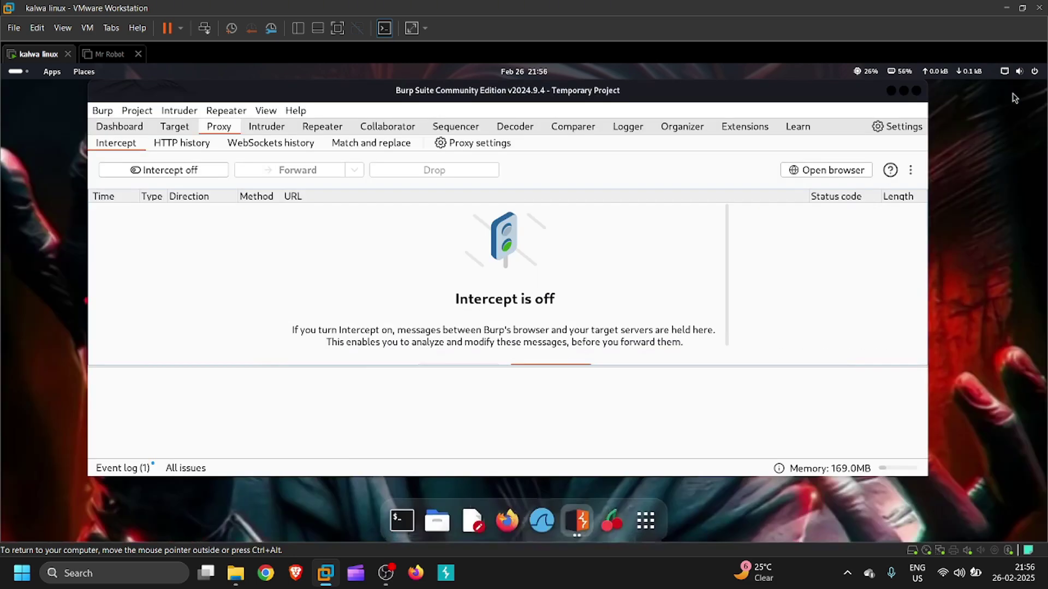
pyautogui.click(888, 92)
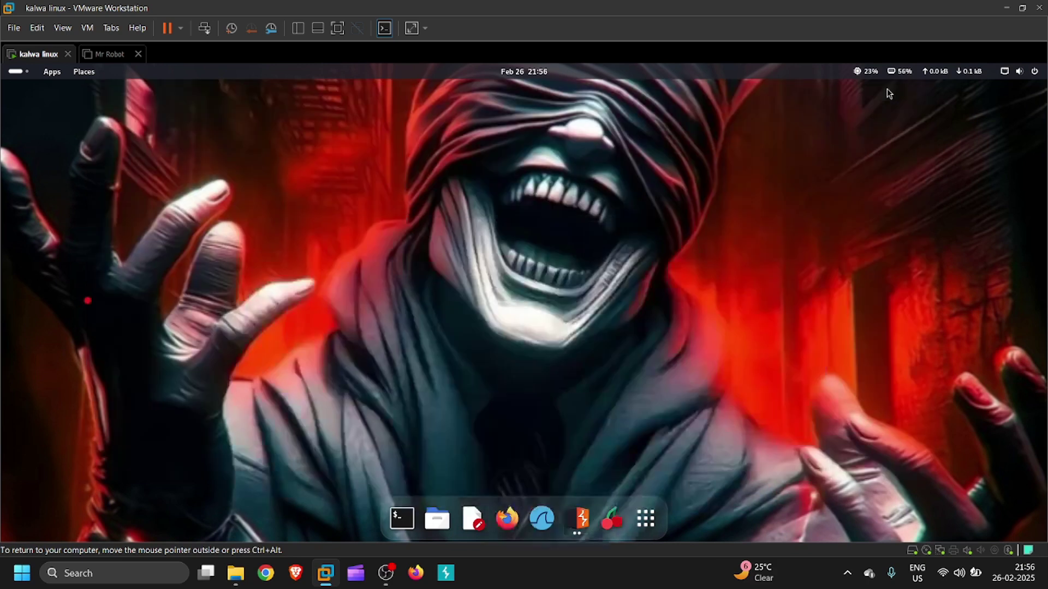
pyautogui.click(502, 515)
pyautogui.click(859, 115)
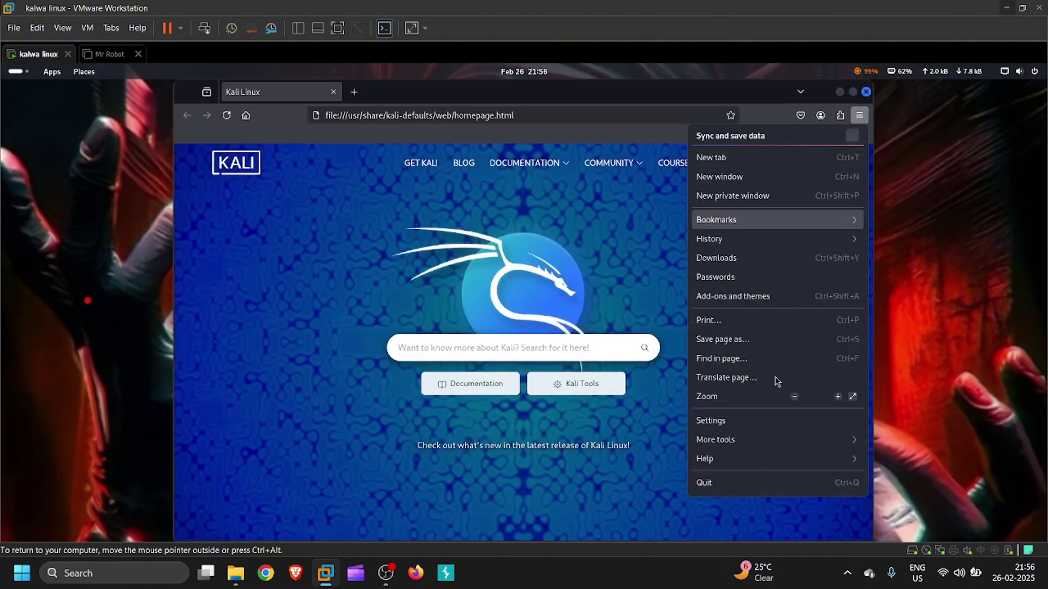
pyautogui.click(755, 419)
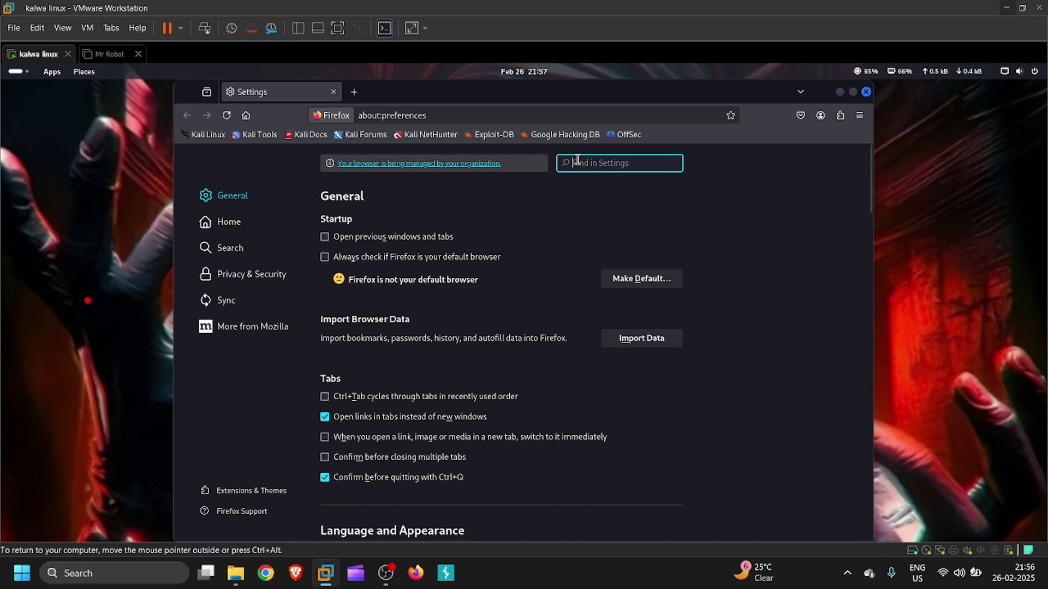
# Search the Firefox settings for "network" and open the connection settings.
pyautogui.write('netw')
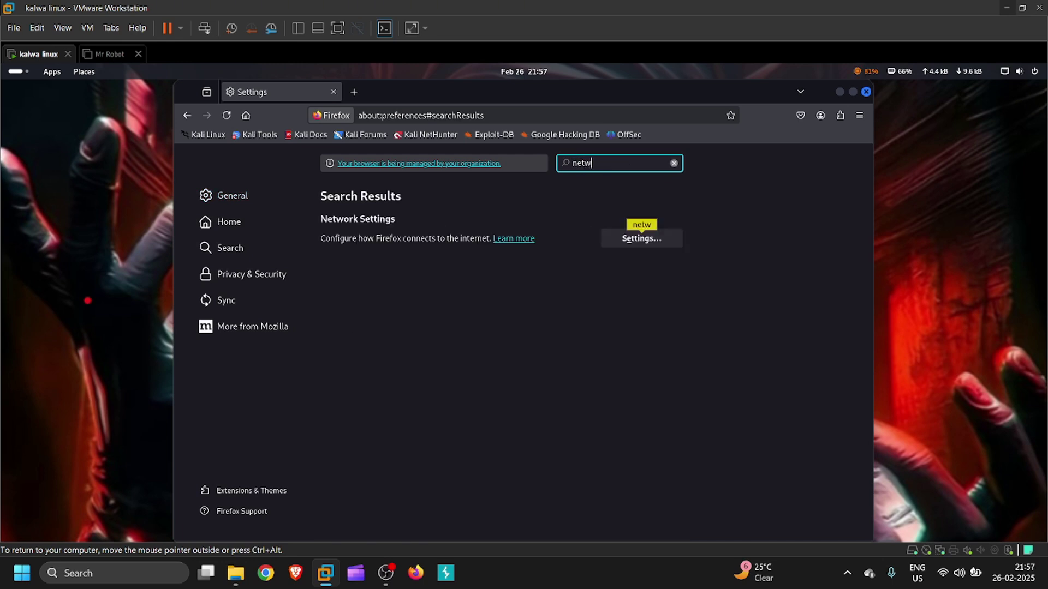
pyautogui.write('ork')
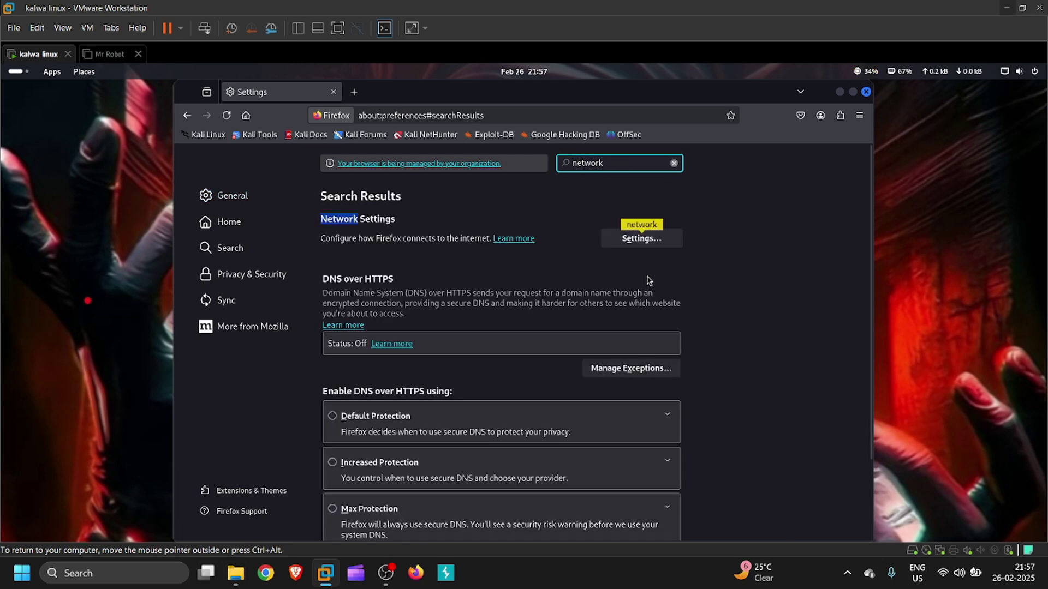
pyautogui.click(637, 243)
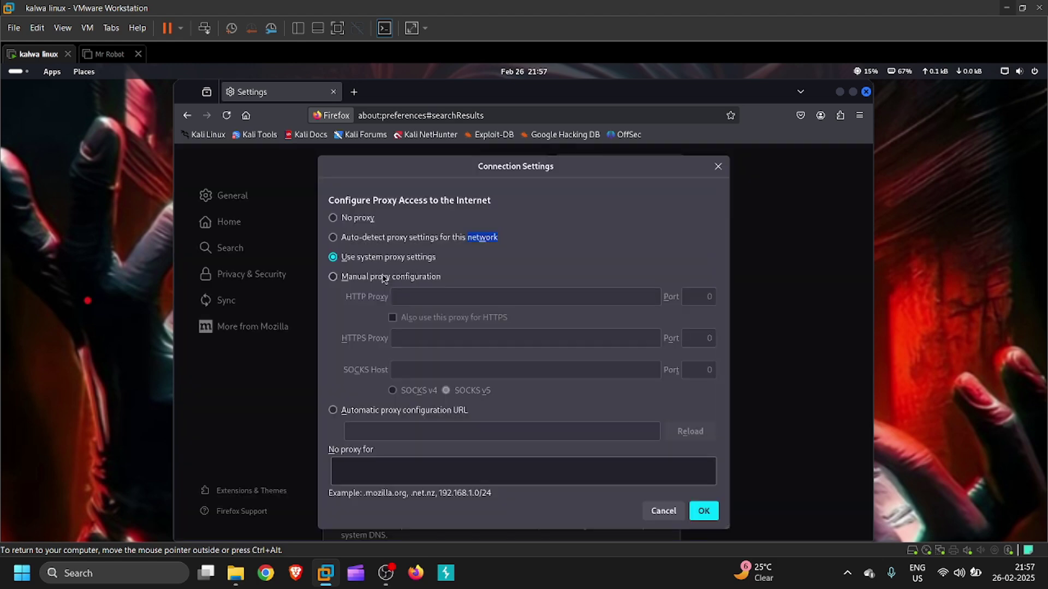
# Configure a manual HTTP proxy of 127.0.0.1 on port 8080, use it for HTTPS as well, and save.
pyautogui.click(364, 277)
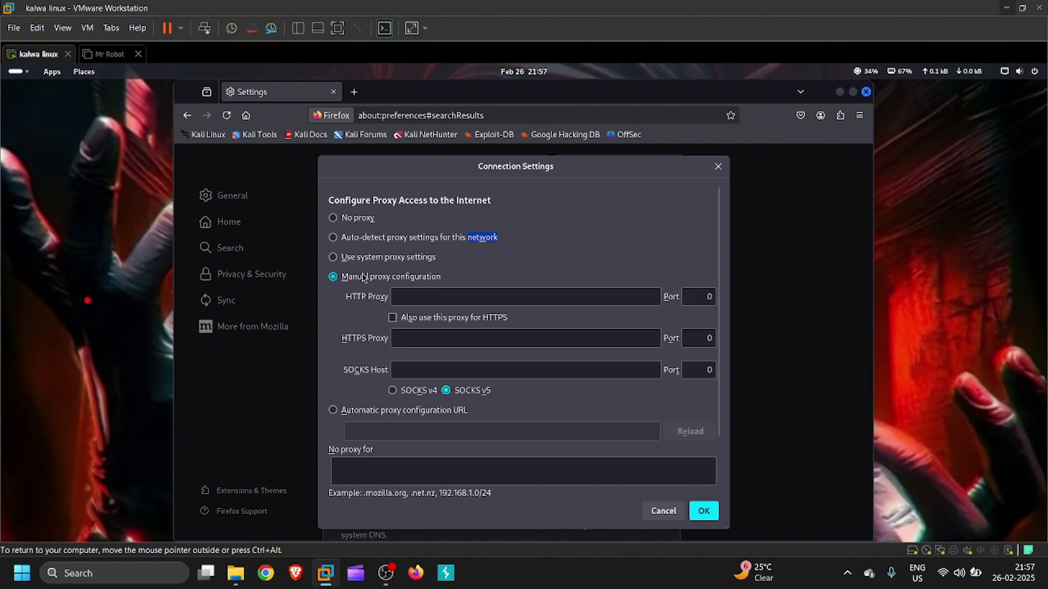
pyautogui.click(441, 301)
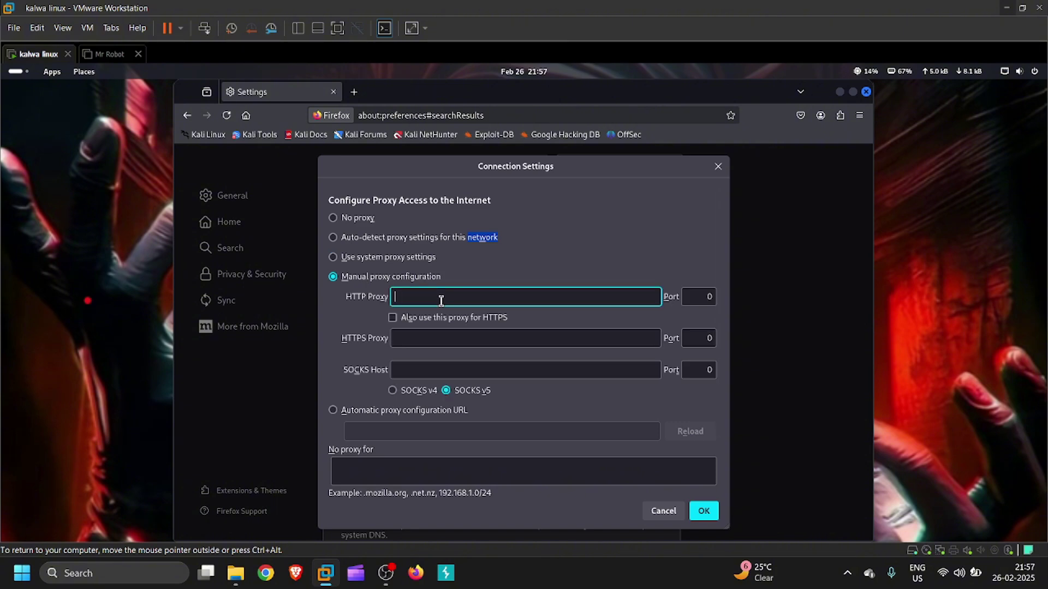
pyautogui.write('127')
pyautogui.write('.0.0.2')
pyautogui.click(691, 296)
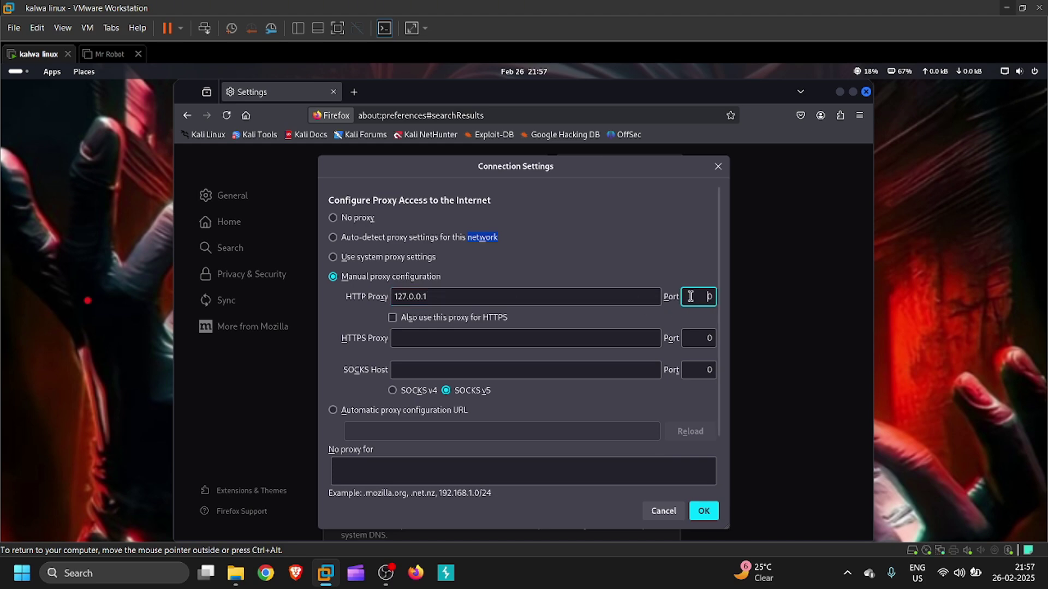
pyautogui.write('8')
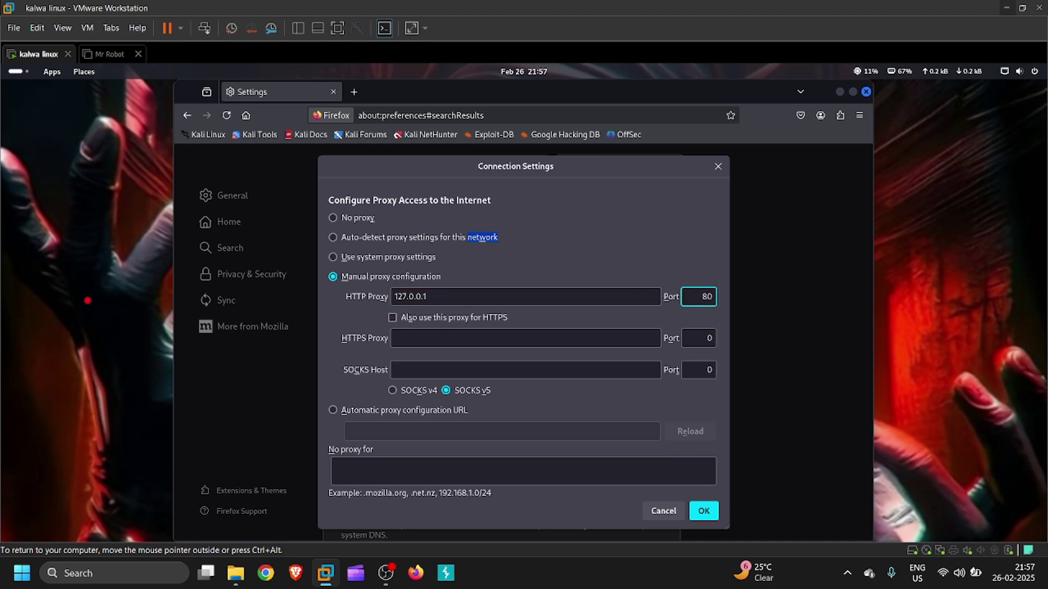
pyautogui.write('080')
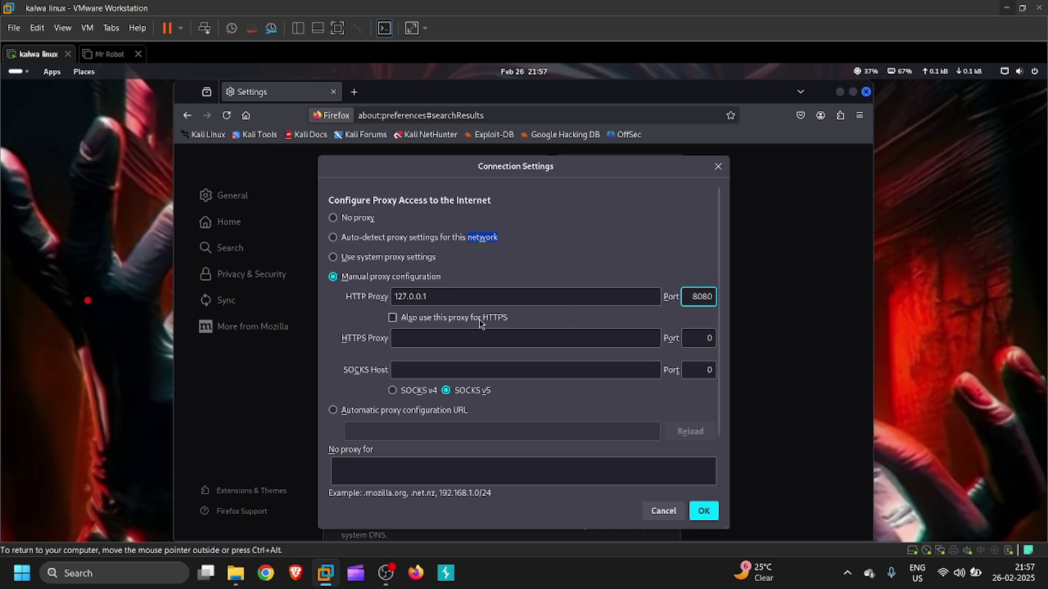
pyautogui.click(393, 318)
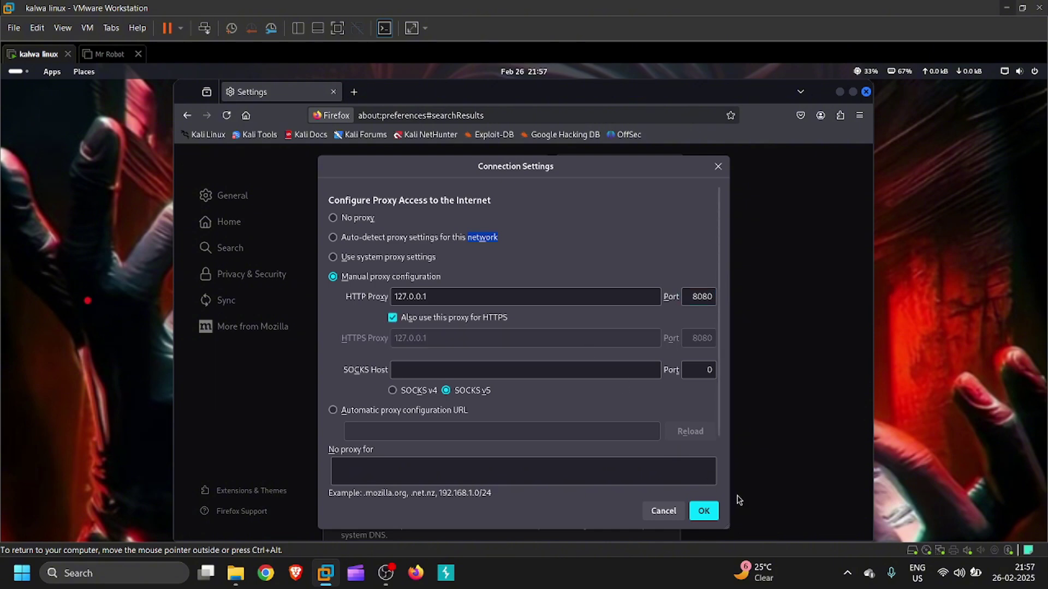
pyautogui.click(708, 512)
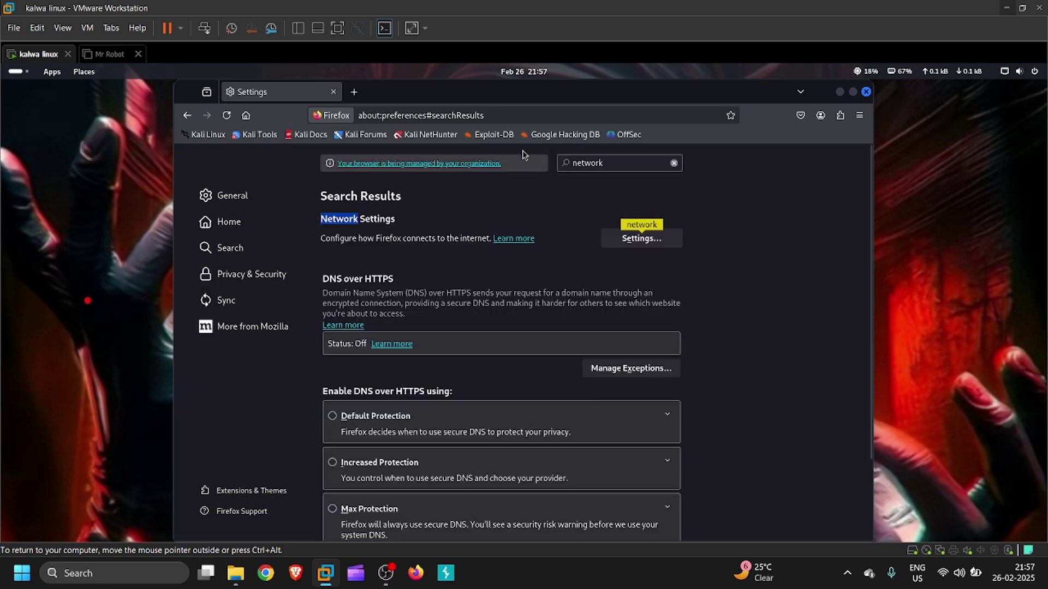
# Load googlw.com in a new browser tab.
pyautogui.click(353, 93)
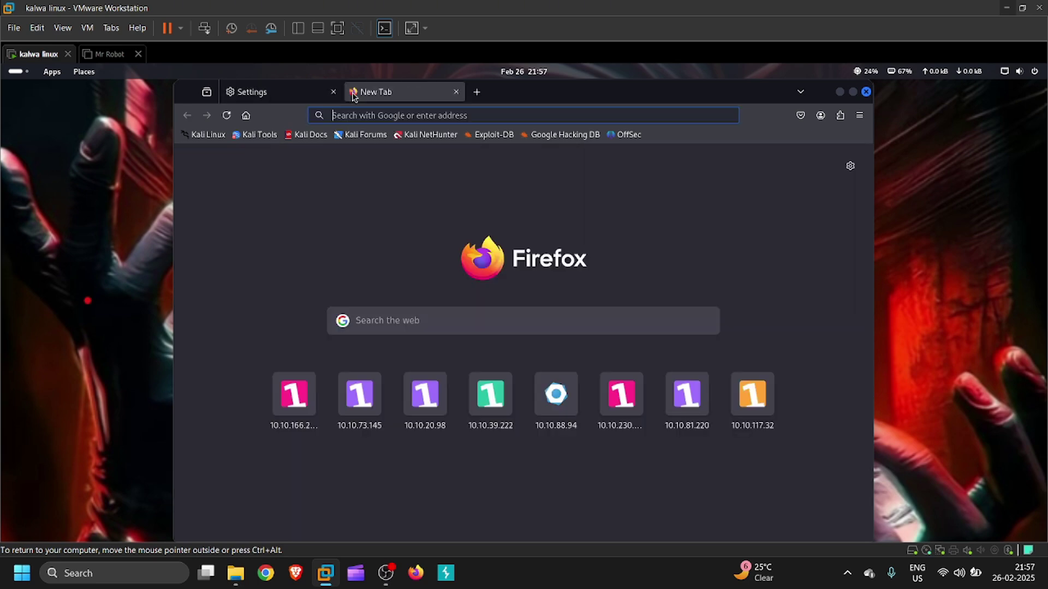
pyautogui.click(375, 115)
pyautogui.write('go')
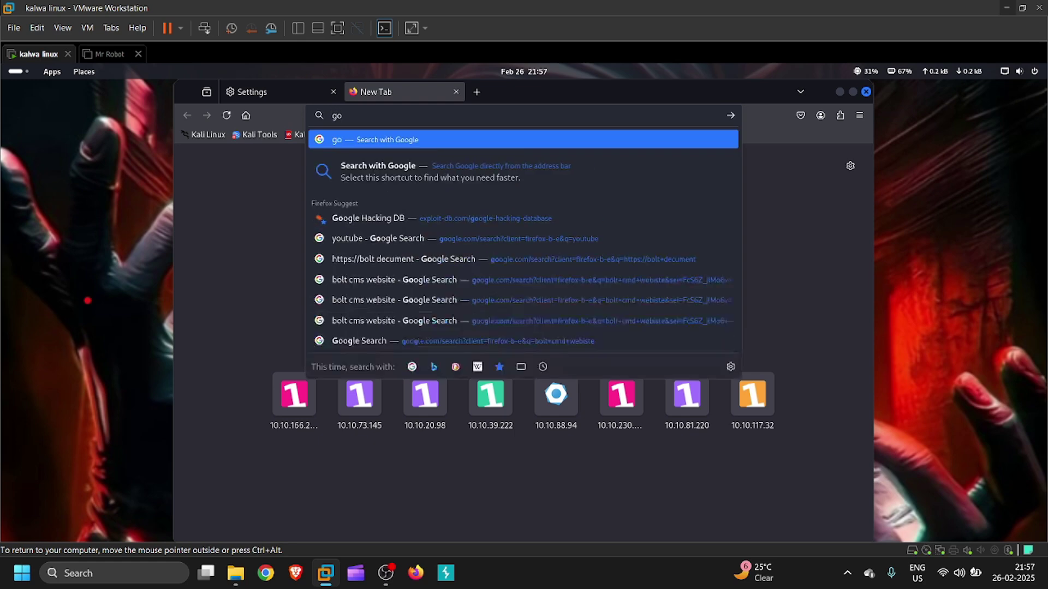
pyautogui.write('oglw.com')
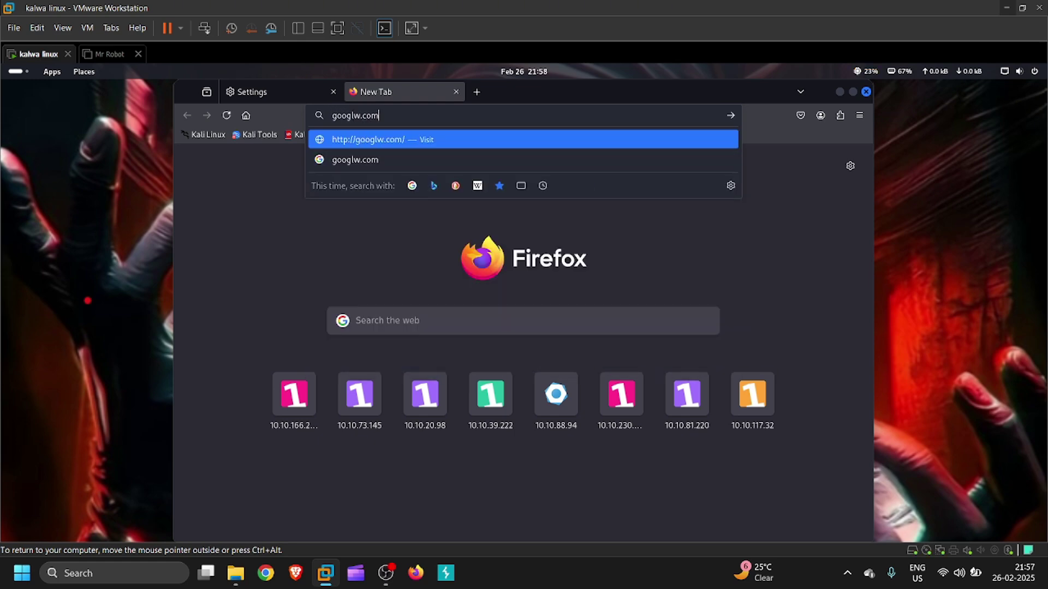
pyautogui.press('Return')
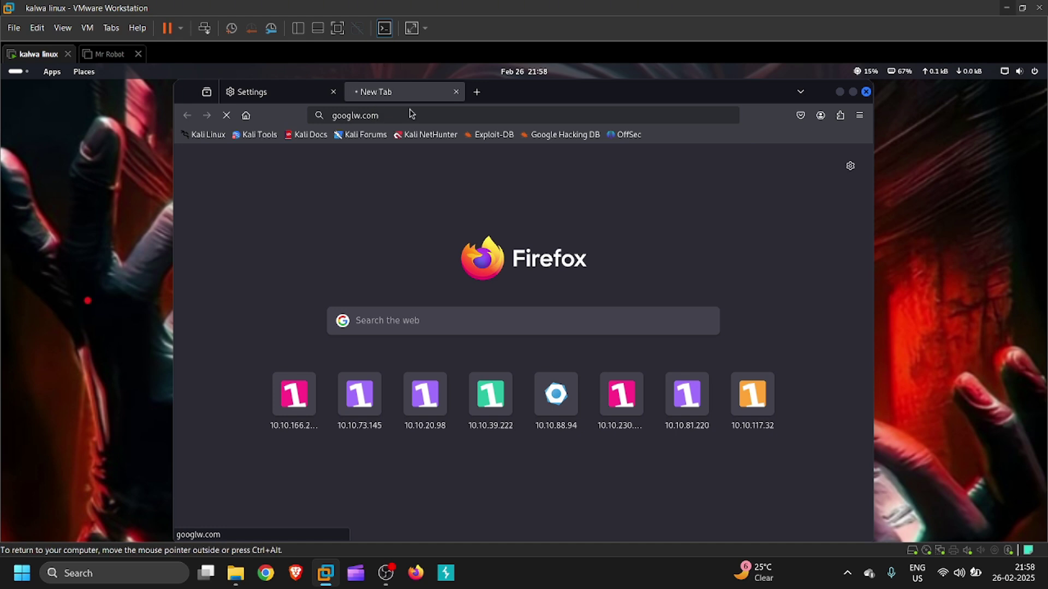
pyautogui.click(476, 93)
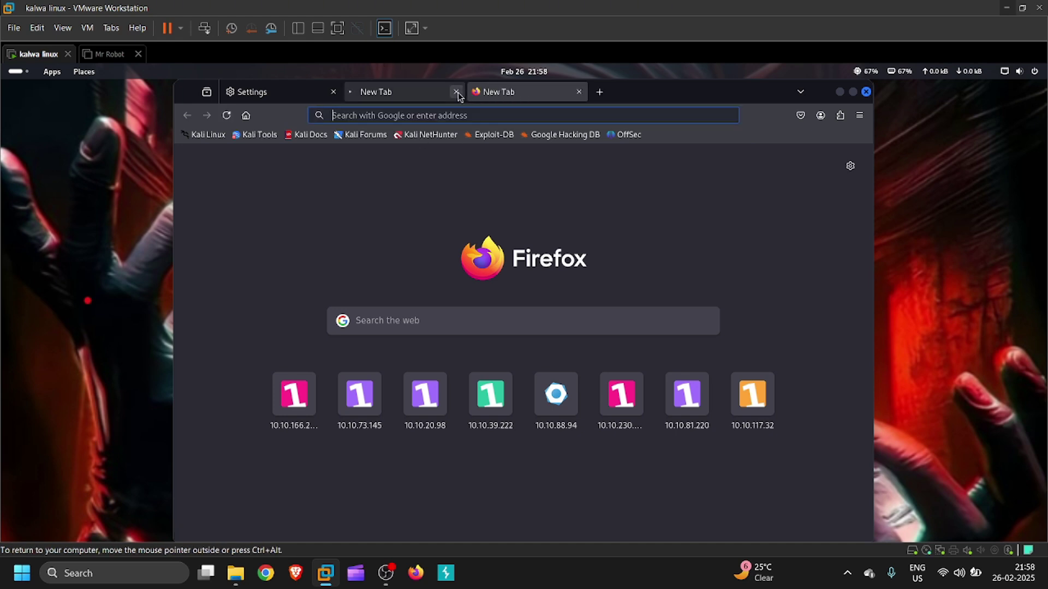
pyautogui.click(456, 92)
pyautogui.click(432, 112)
pyautogui.write('http')
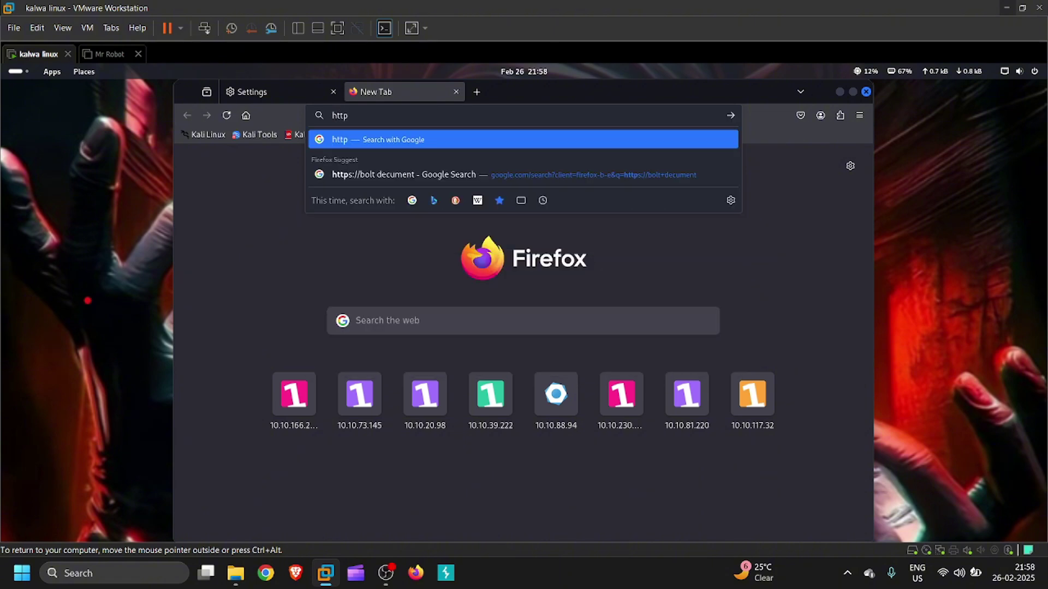
pyautogui.write('://')
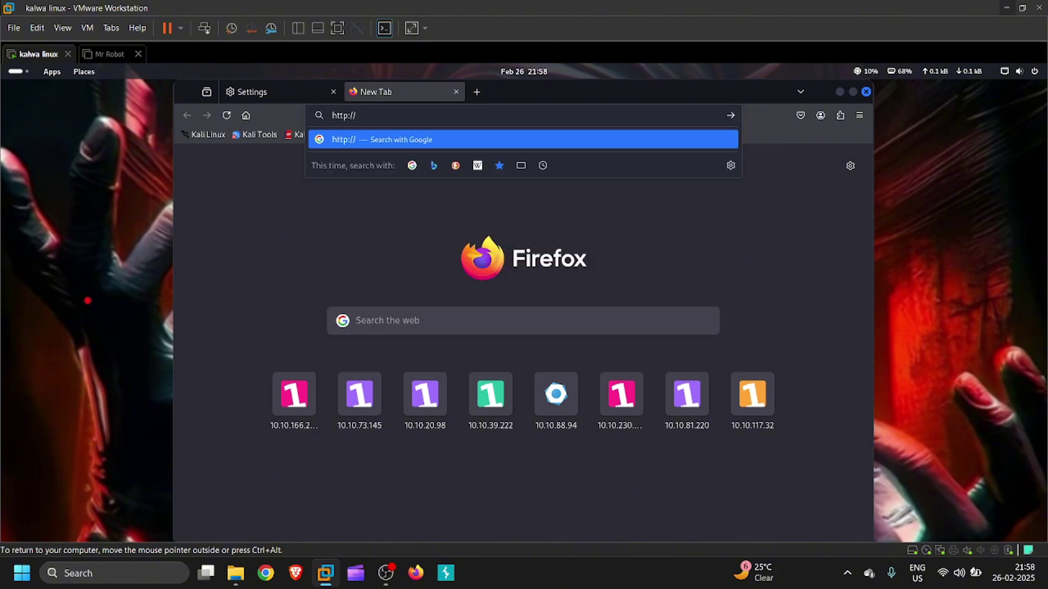
pyautogui.write('burp')
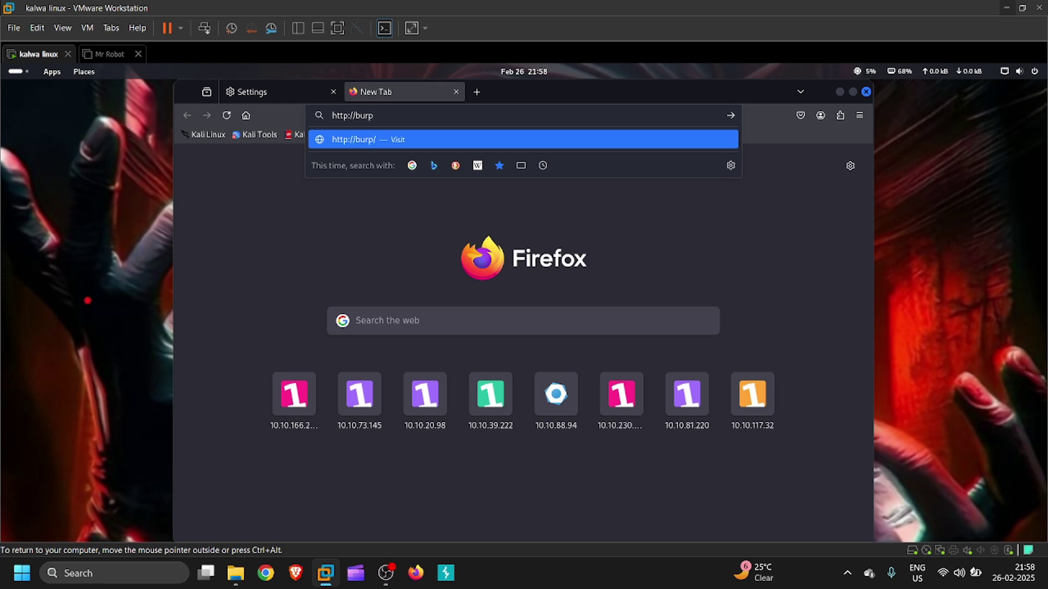
pyautogui.press('Return')
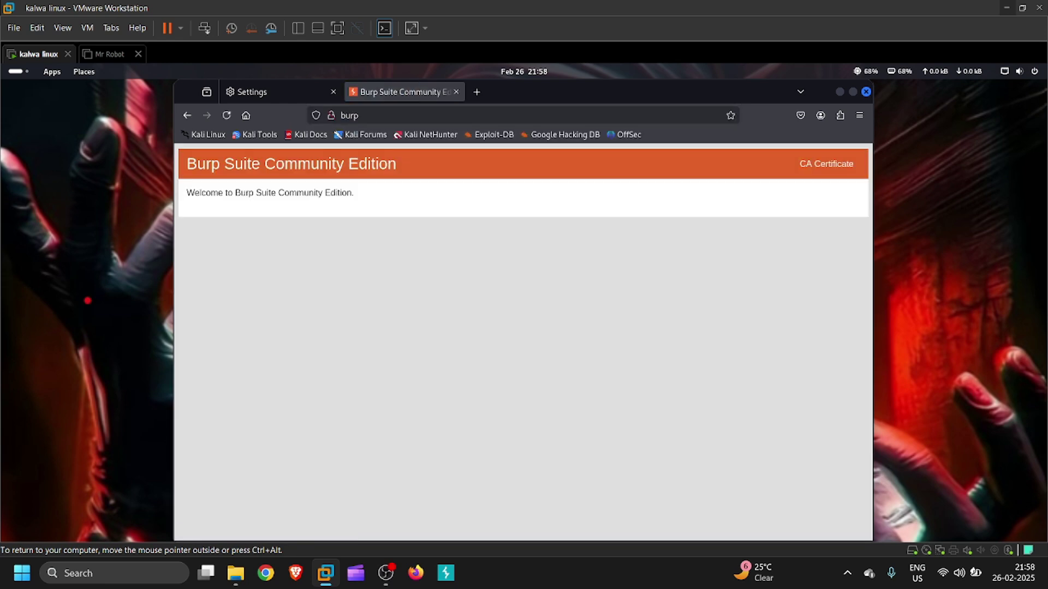
pyautogui.click(824, 169)
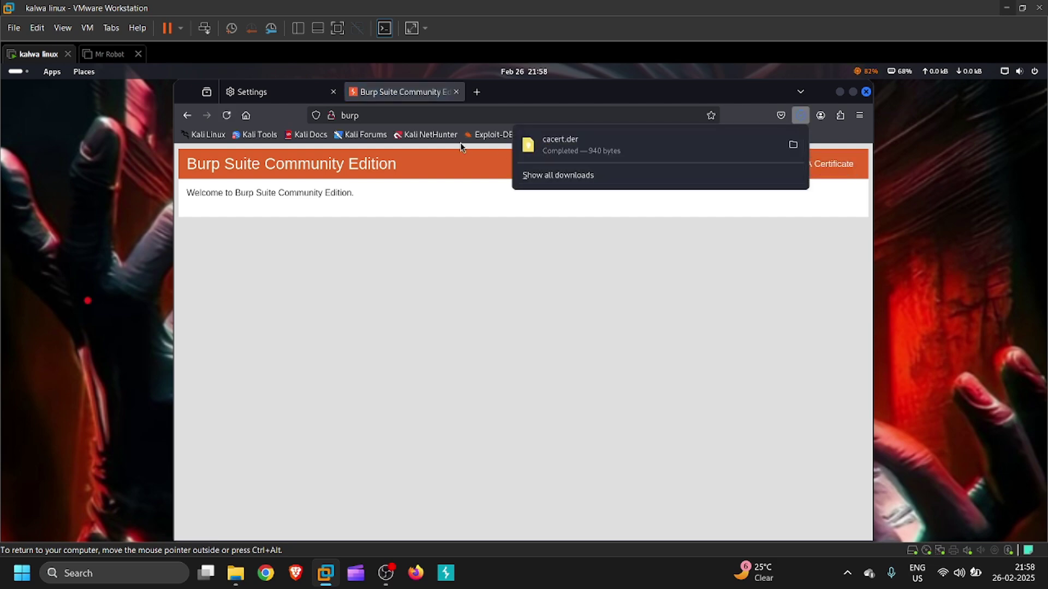
# Search the Firefox settings for "cert" and open the Certificate Manager.
pyautogui.click(278, 92)
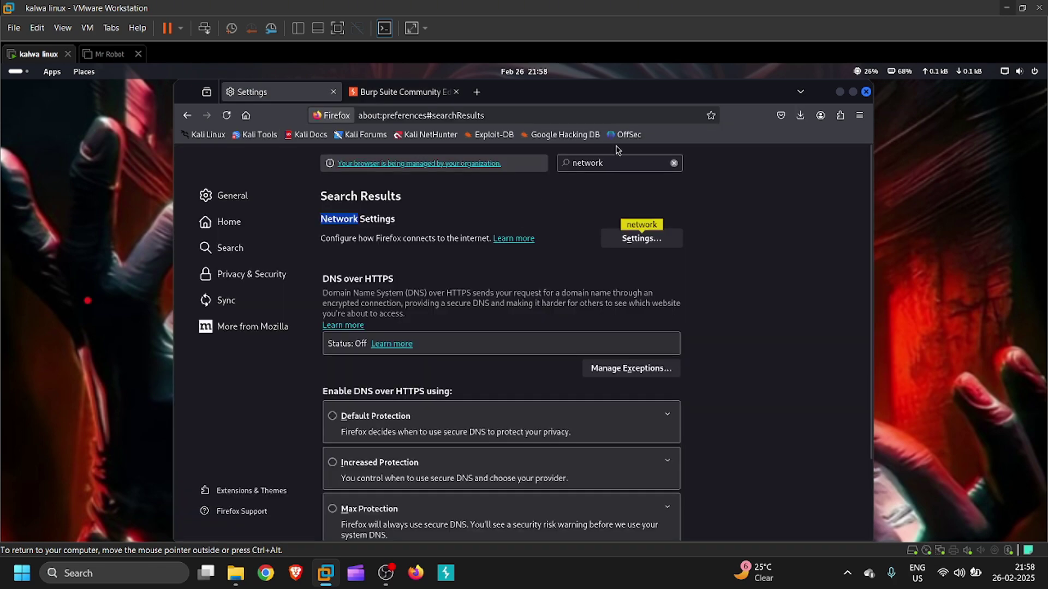
pyautogui.click(616, 165)
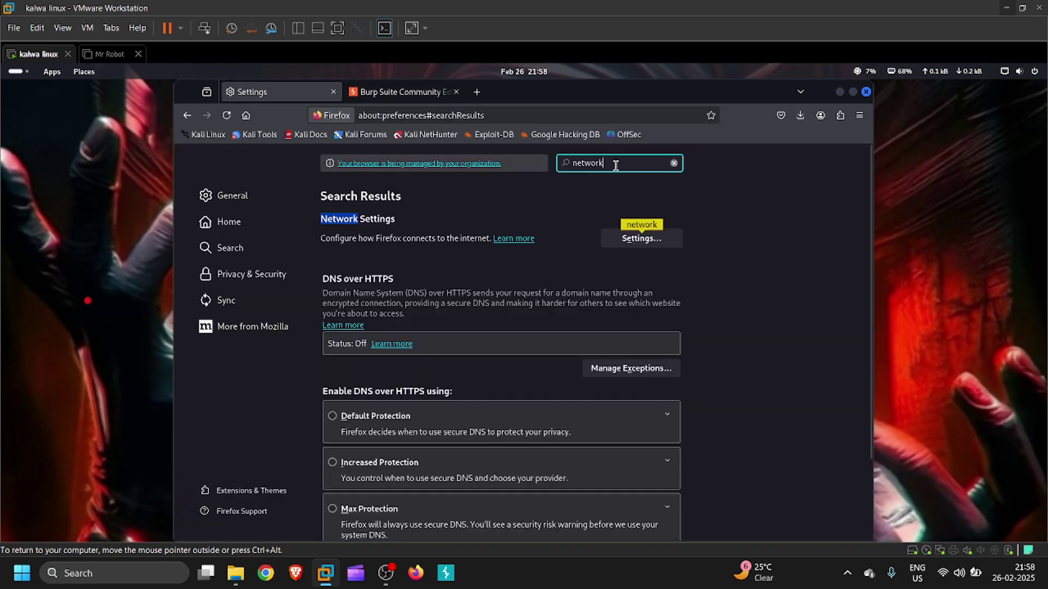
pyautogui.press('BackSpace')
pyautogui.press('BackSpace')
pyautogui.press('BackSpace')
pyautogui.press('BackSpace')
pyautogui.press('BackSpace')
pyautogui.press('BackSpace')
pyautogui.press('BackSpace')
pyautogui.write('c')
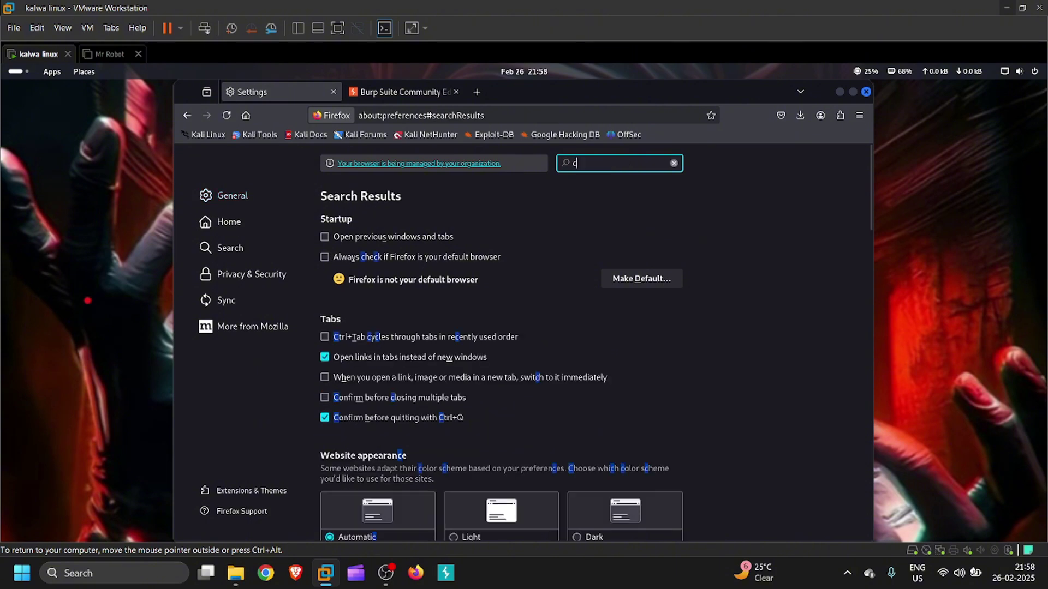
pyautogui.write('ert')
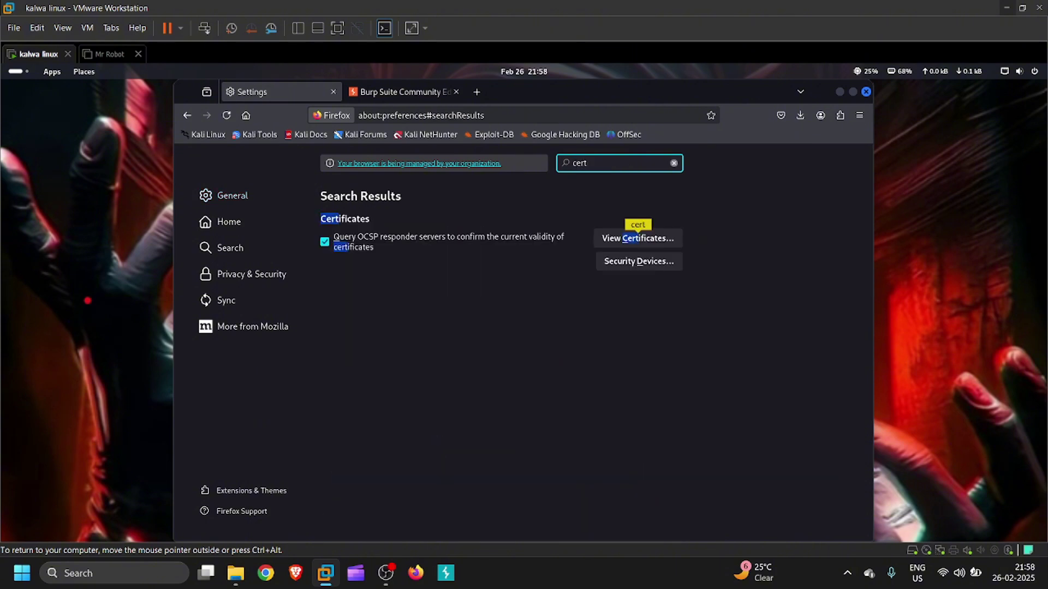
pyautogui.click(649, 245)
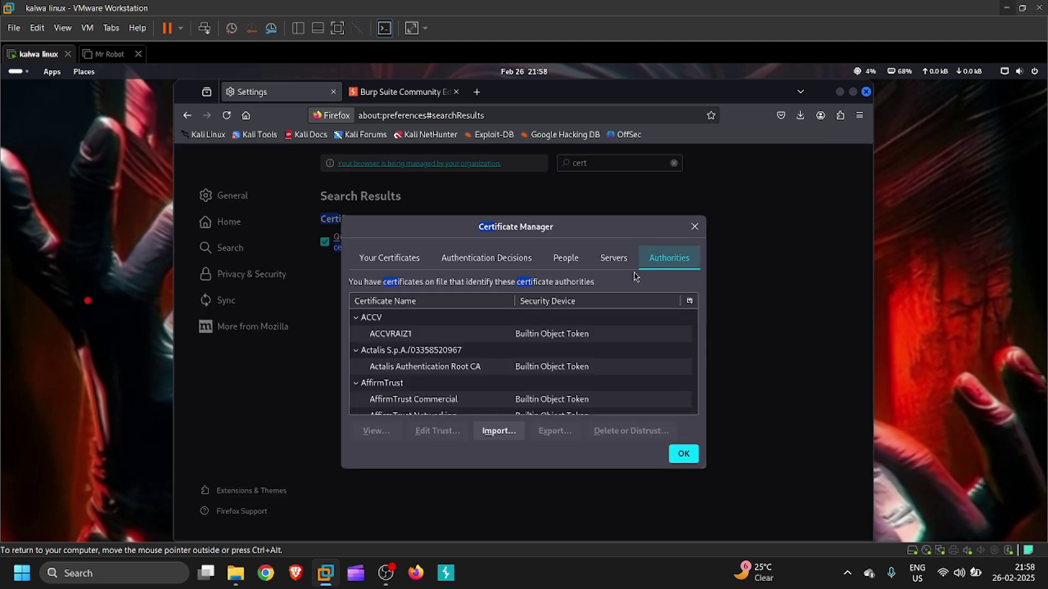
# Import cacert.der as a certificate authority, trusting it to identify both websites and email users, and accept the certificate dialogs.
pyautogui.click(495, 431)
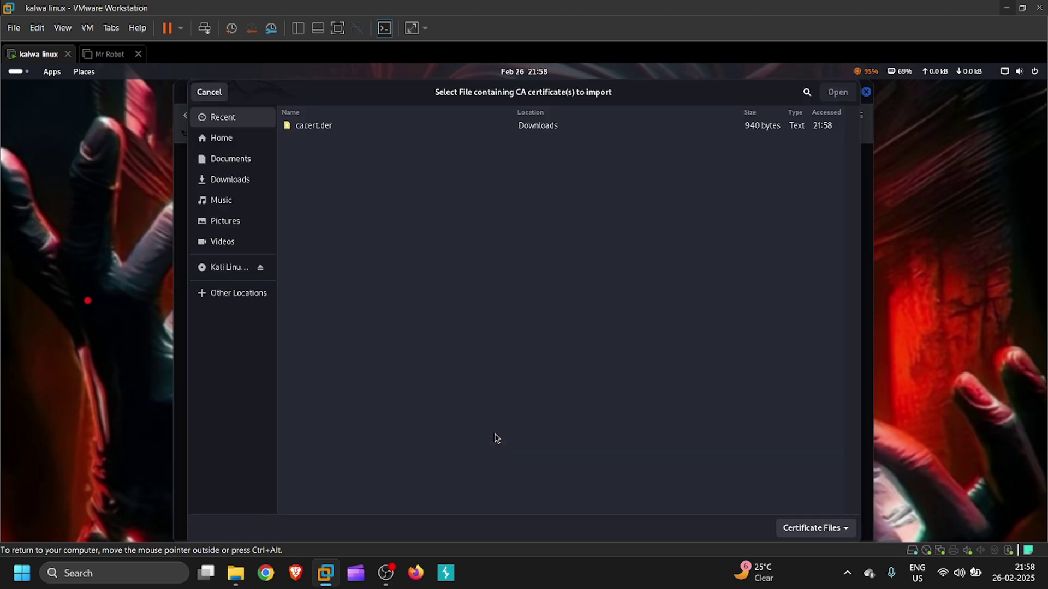
pyautogui.click(313, 127)
pyautogui.click(835, 92)
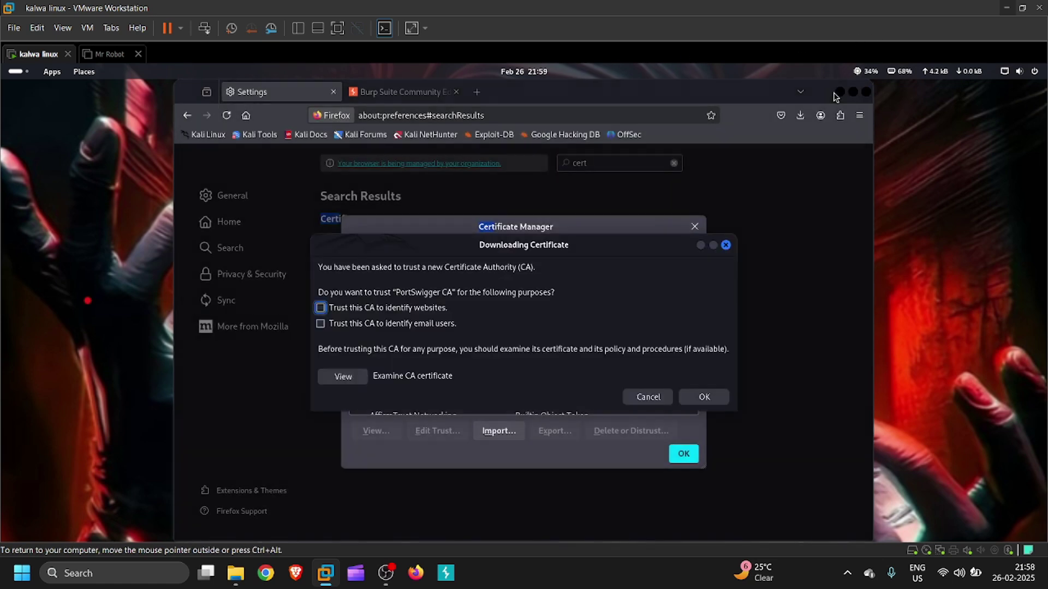
pyautogui.click(321, 308)
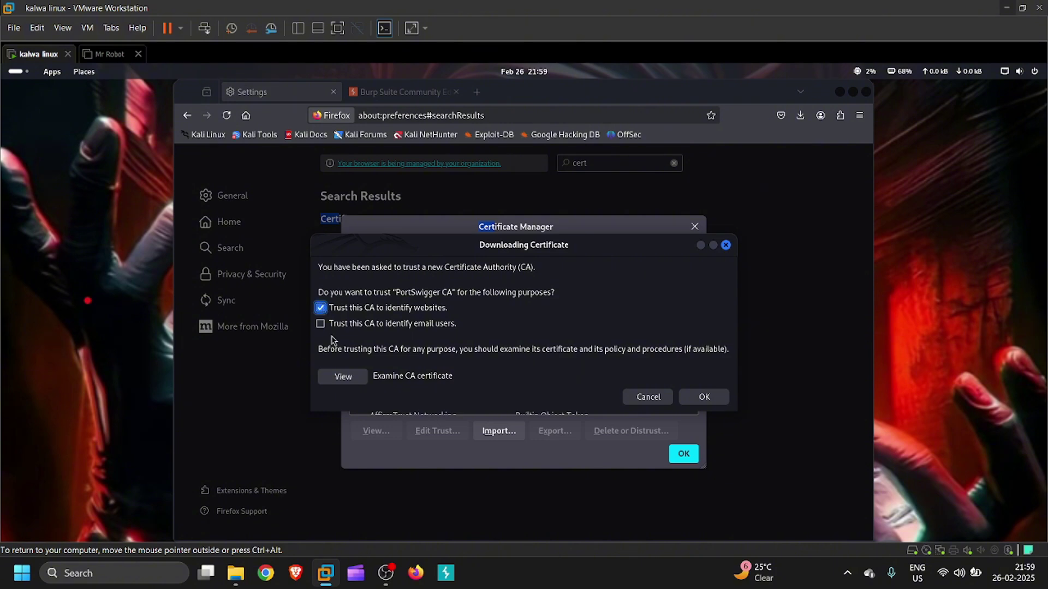
pyautogui.click(321, 323)
pyautogui.click(703, 397)
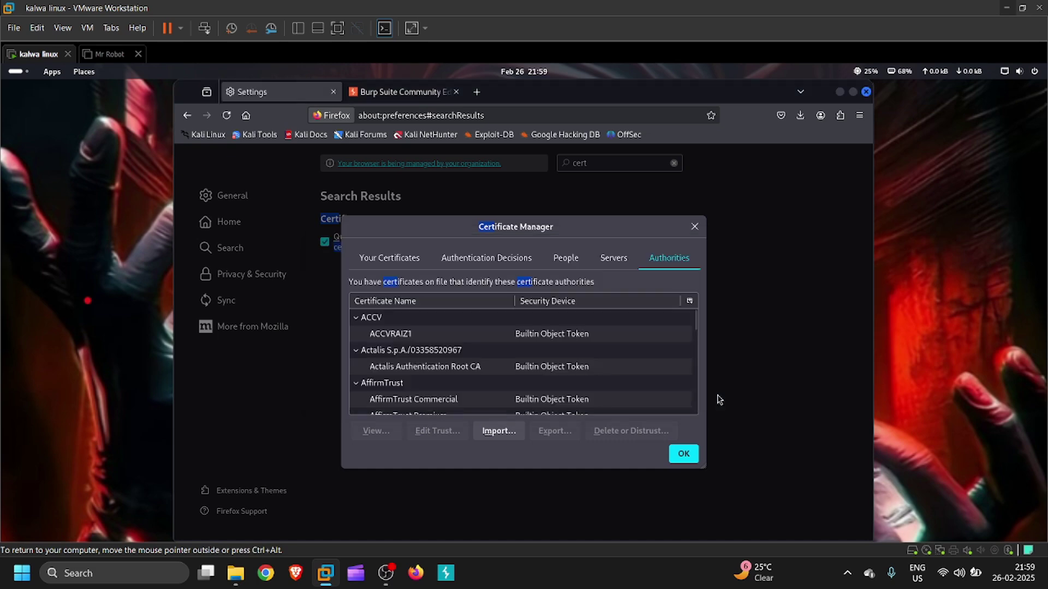
pyautogui.click(682, 454)
# Load google.com in the tab showing the Burp page and close the Firefox Settings tab.
pyautogui.click(423, 98)
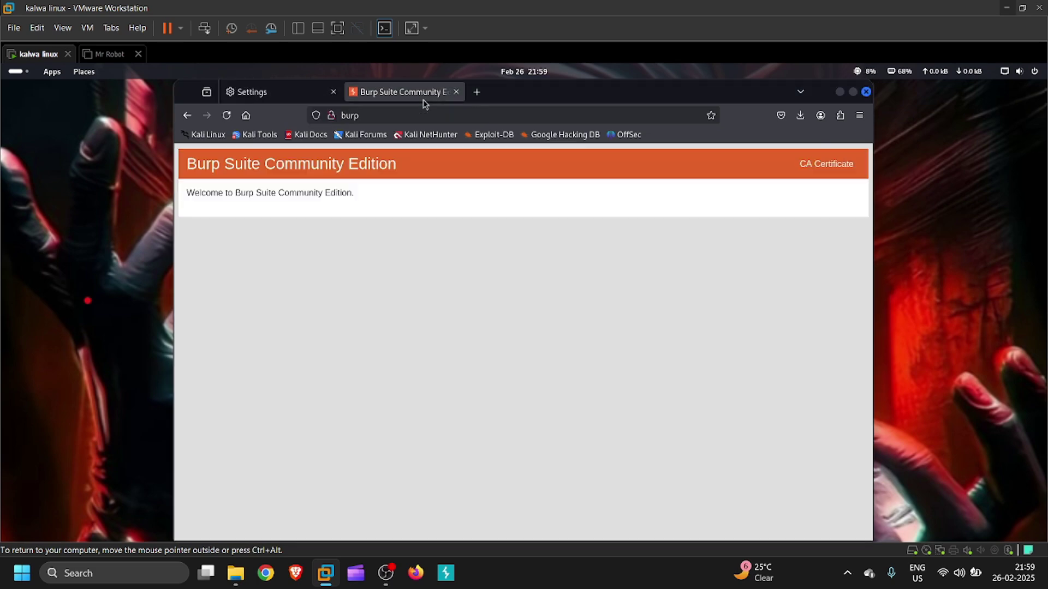
pyautogui.click(390, 115)
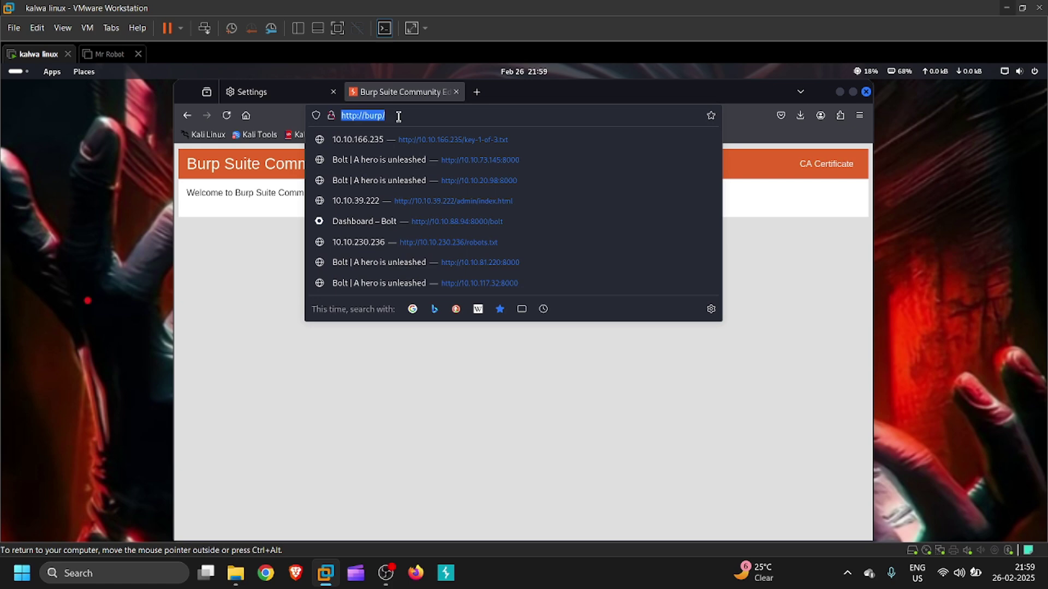
pyautogui.press('BackSpace')
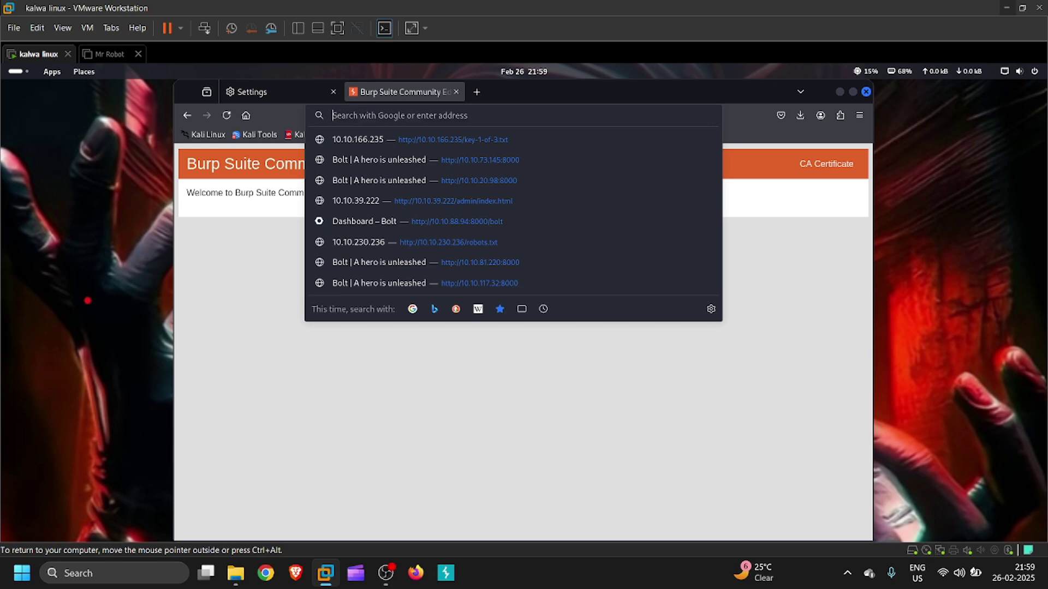
pyautogui.write('google.')
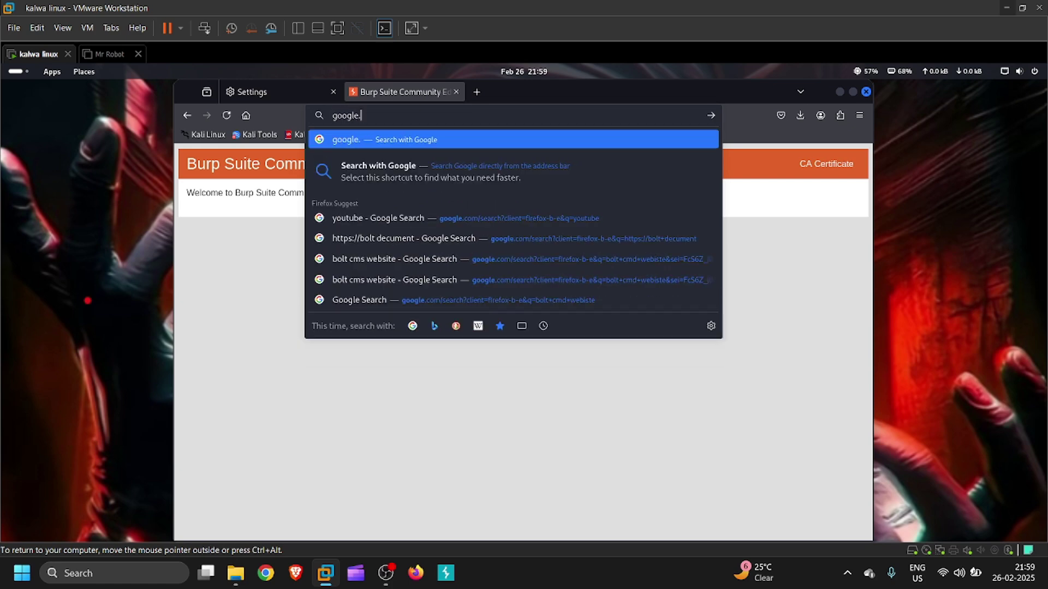
pyautogui.write('com')
pyautogui.press('Return')
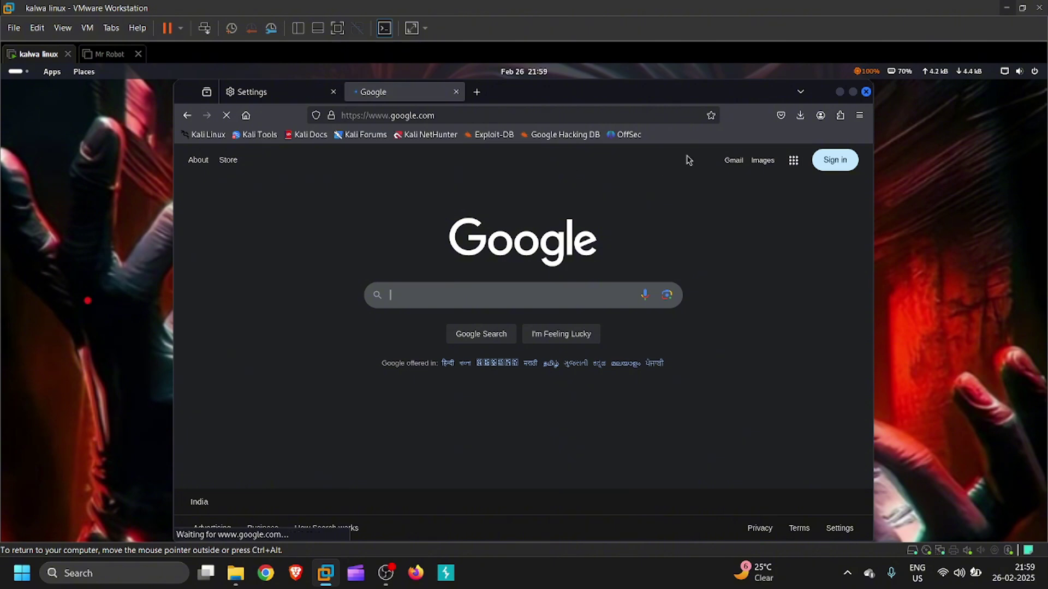
pyautogui.click(332, 94)
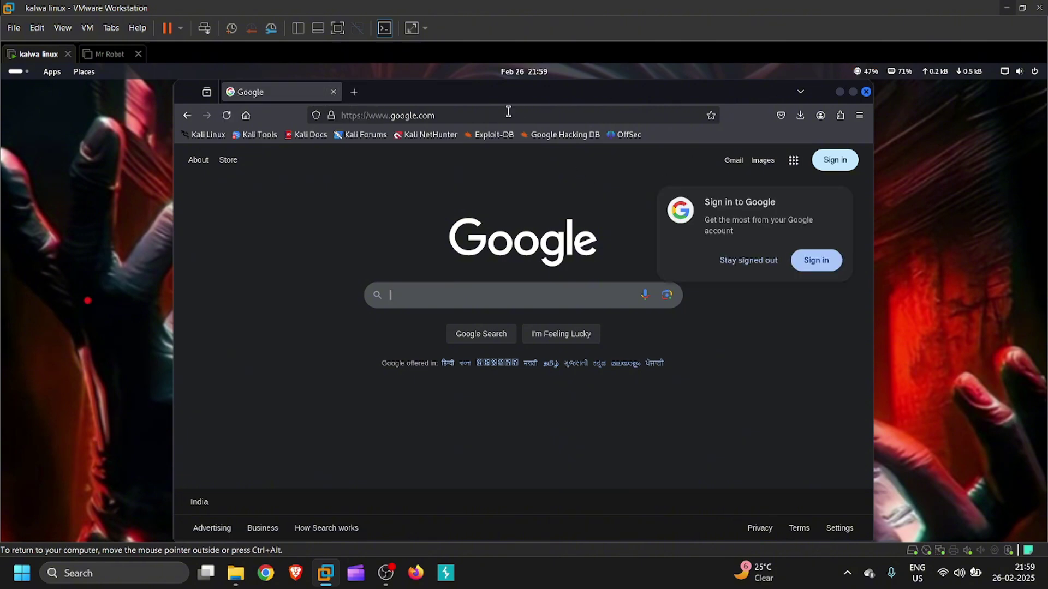
# Minimize Firefox, switch to Burp Suite without its settings window, and inspect the captured traffic on the dashboard and target site map.
pyautogui.click(332, 92)
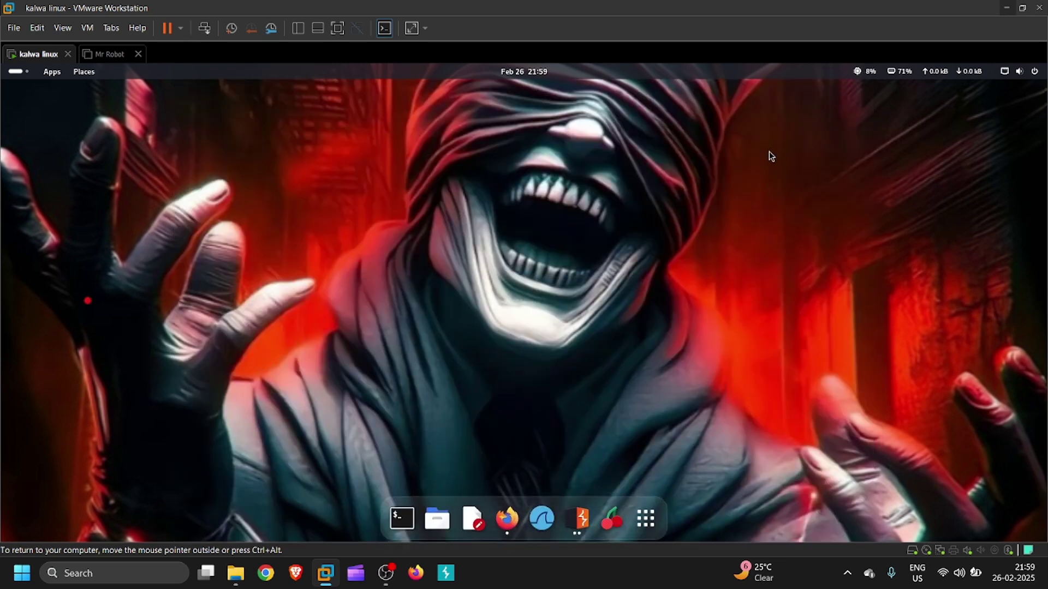
pyautogui.click(577, 523)
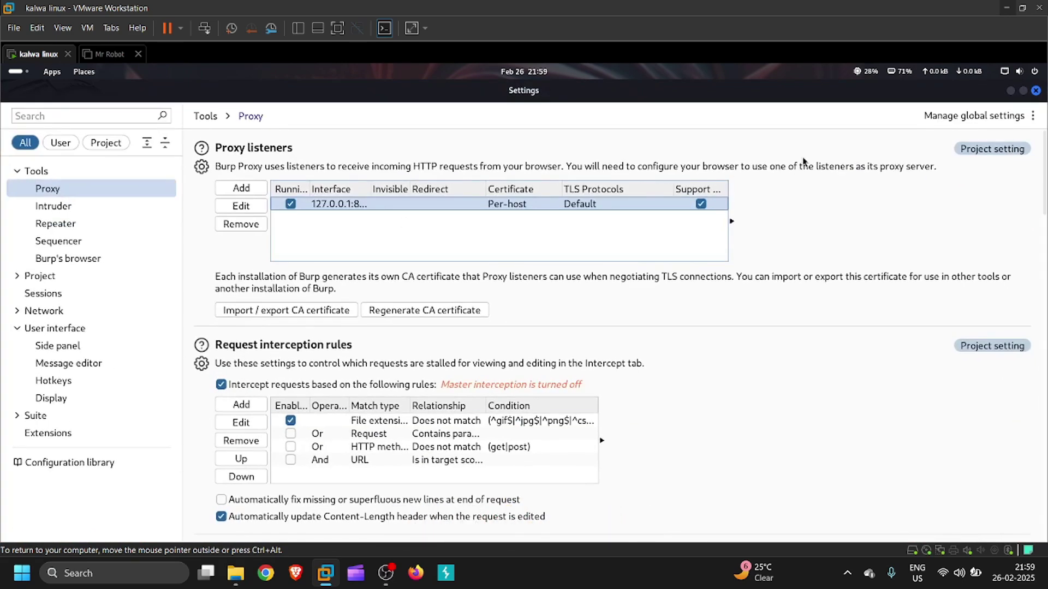
pyautogui.click(1035, 92)
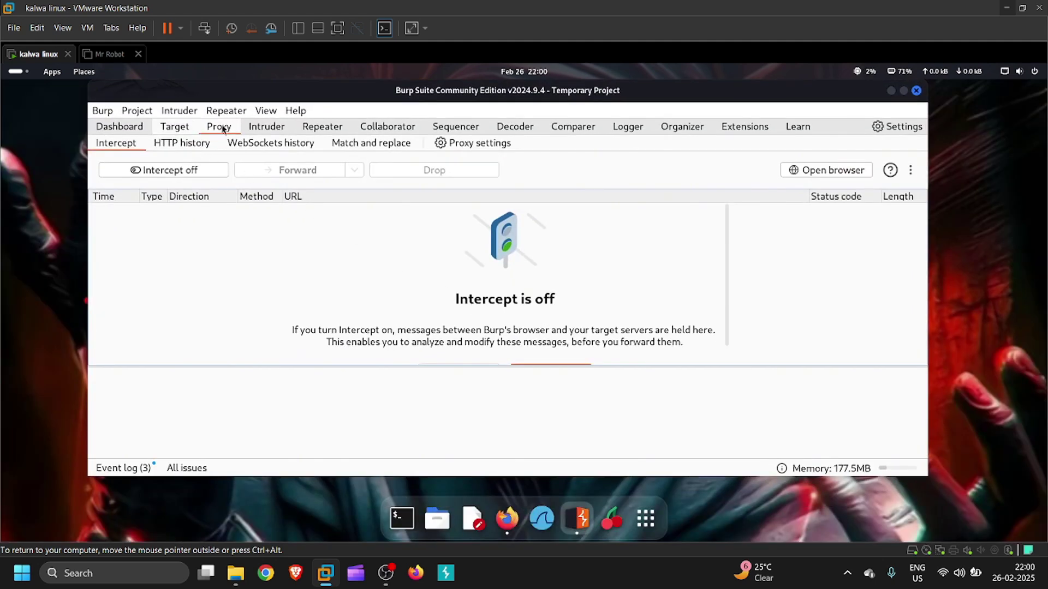
pyautogui.click(119, 126)
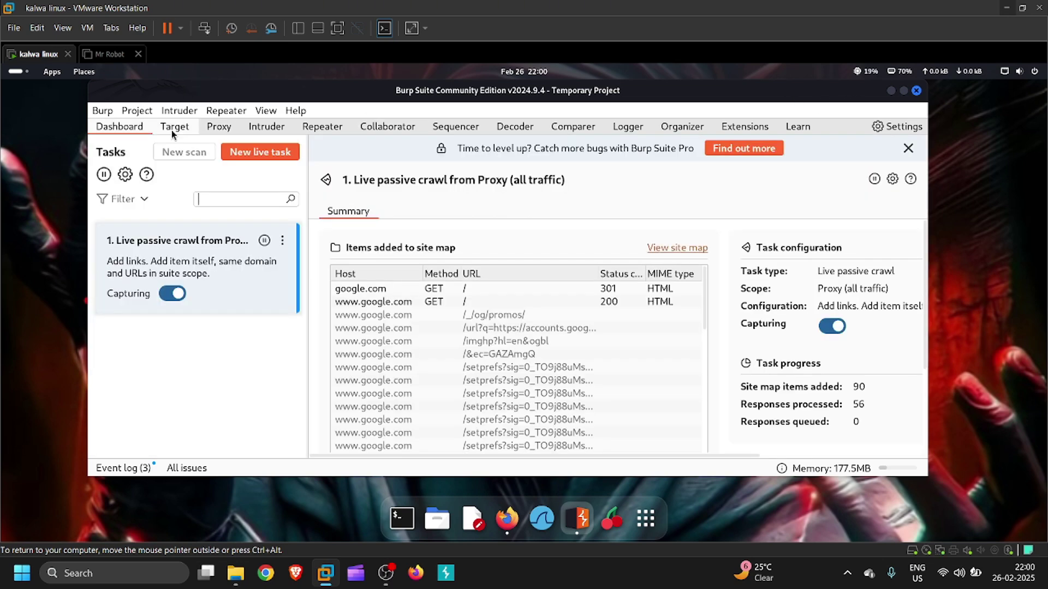
pyautogui.click(171, 127)
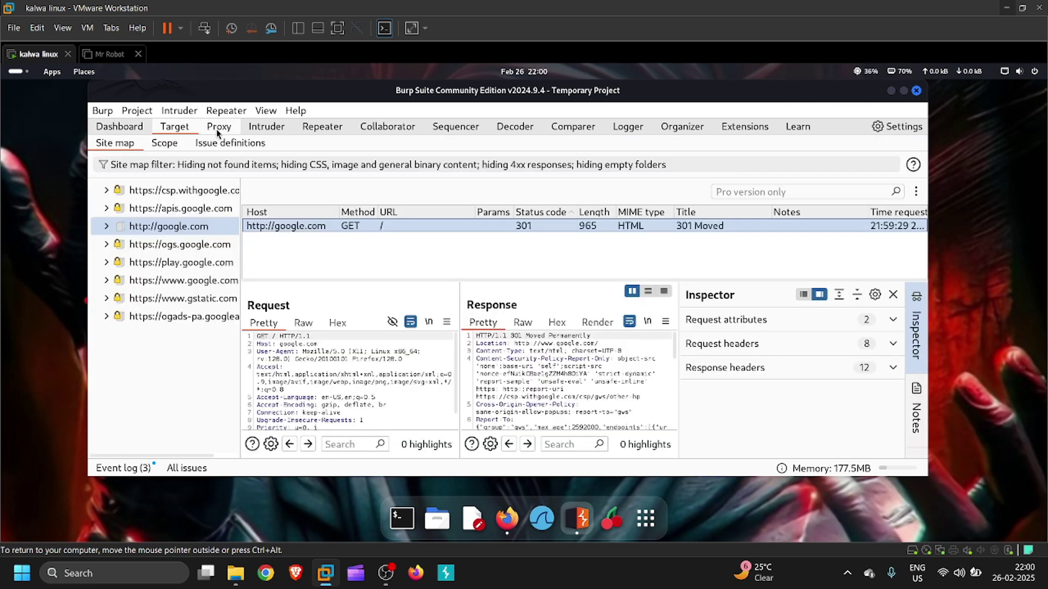
# Return to Firefox, search its settings for "net" and switch the connection back to the system proxy settings.
pyautogui.click(506, 520)
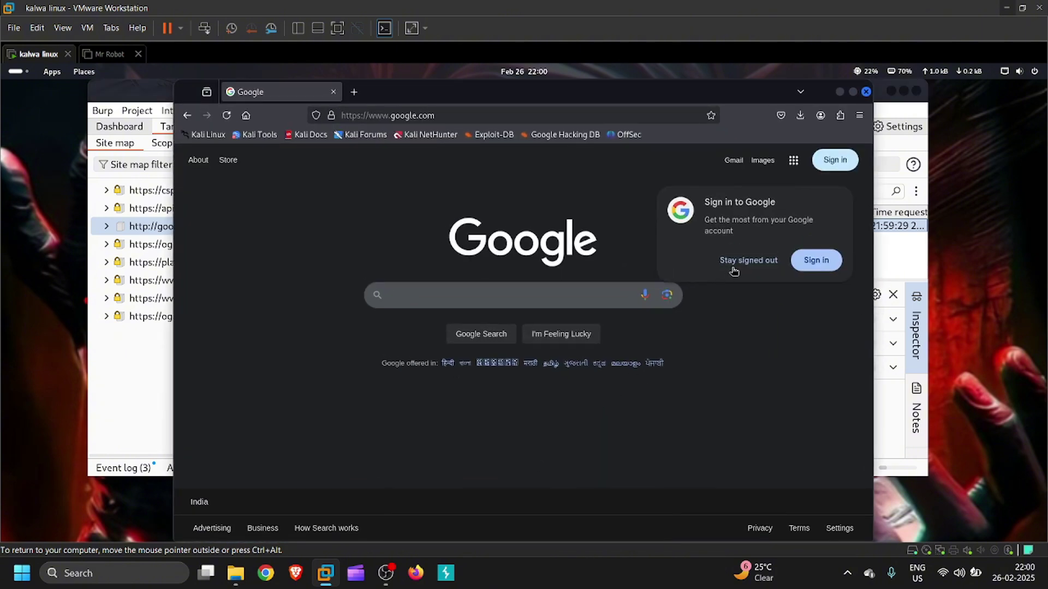
pyautogui.click(859, 116)
pyautogui.click(763, 401)
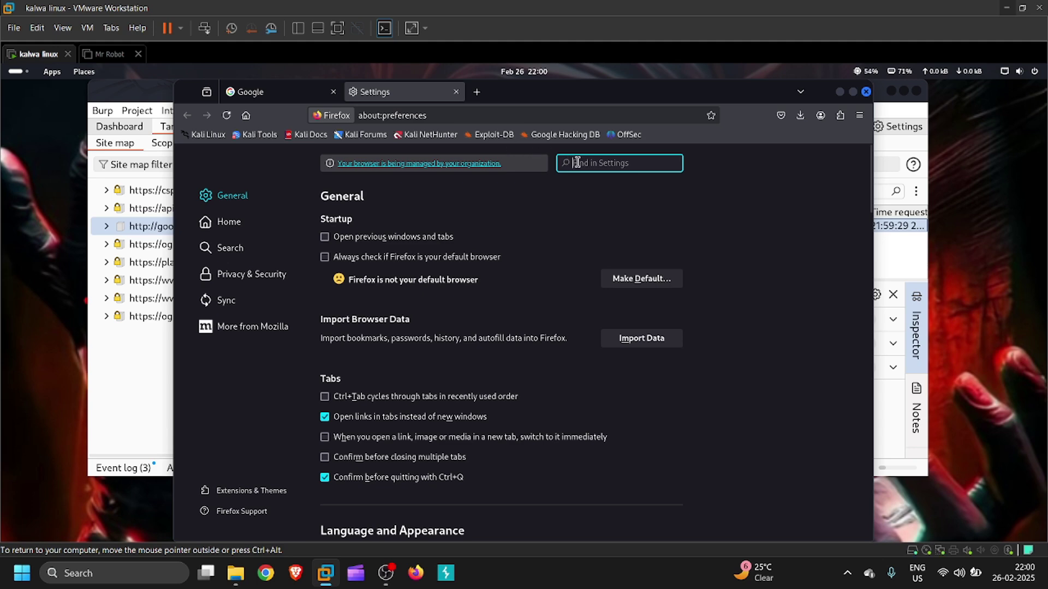
pyautogui.write('net')
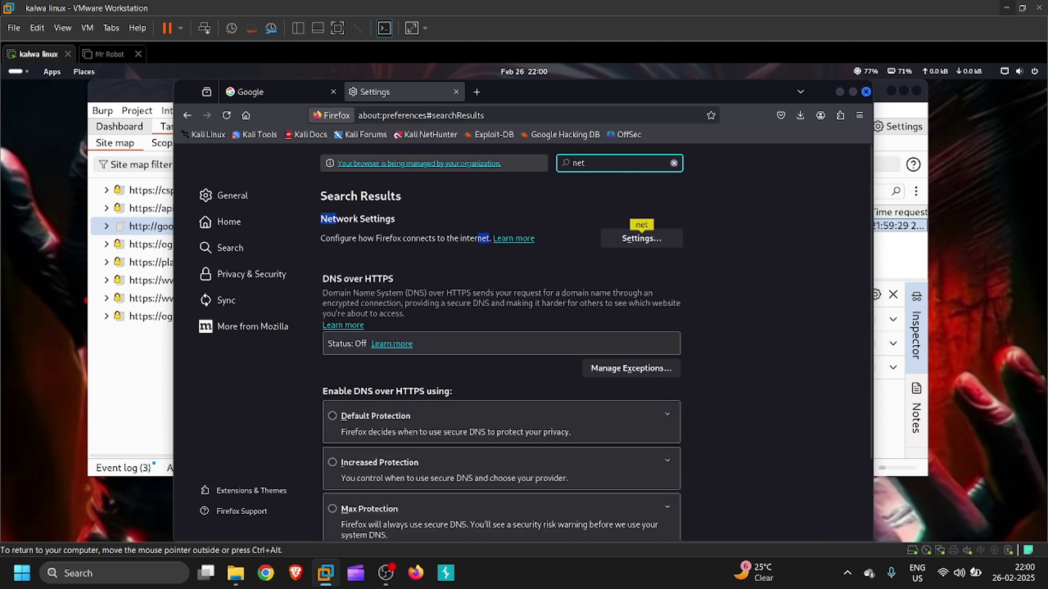
pyautogui.click(641, 238)
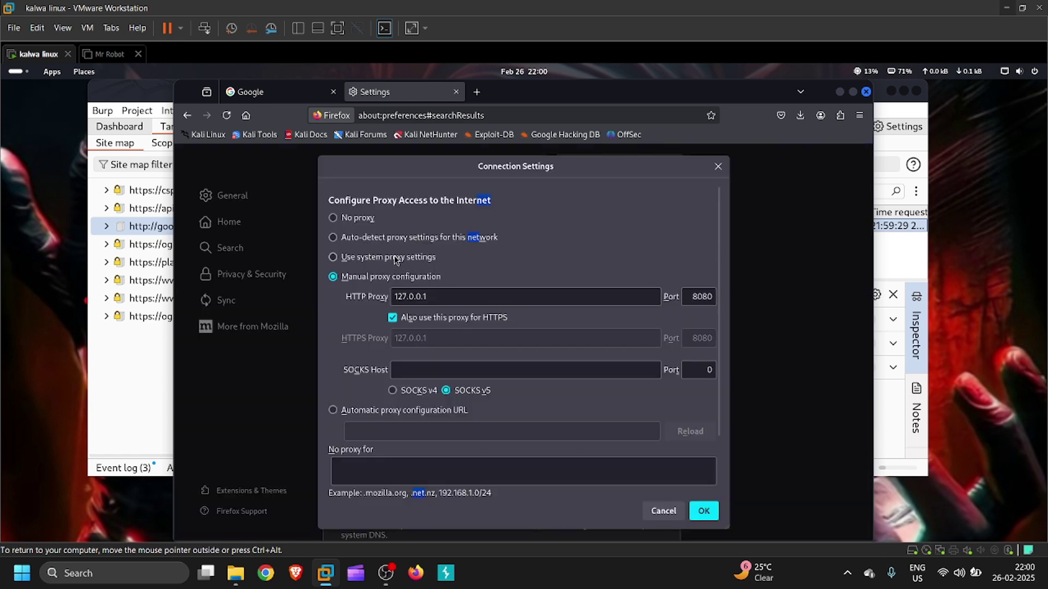
pyautogui.click(396, 260)
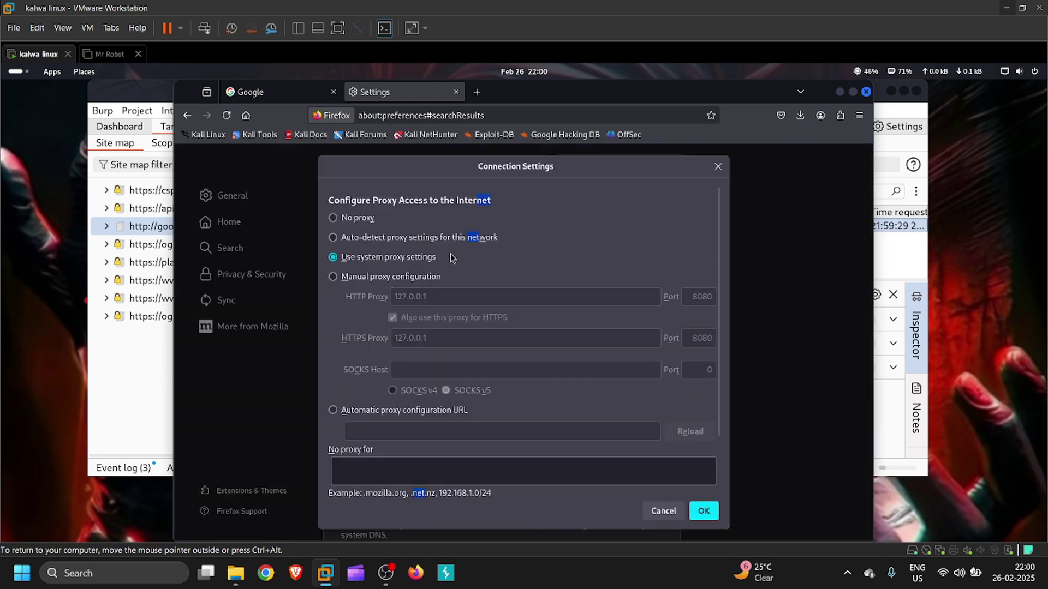
pyautogui.click(703, 510)
# Minimize the virtual machine, switch to Chrome on Windows and search Google for "burp suite download".
pyautogui.click(1005, 7)
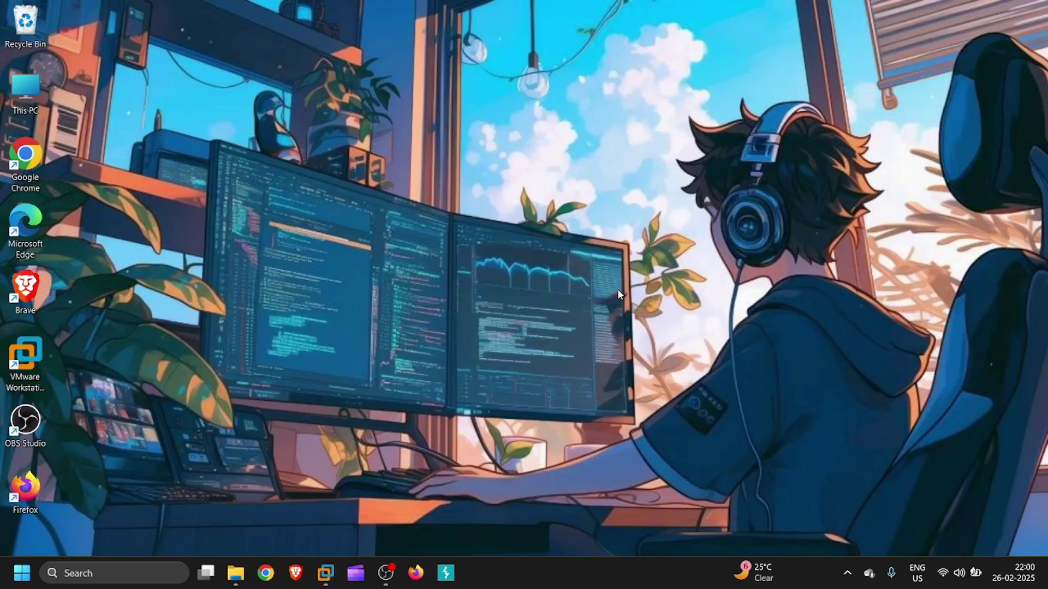
pyautogui.press('super+2')
pyautogui.write('bur')
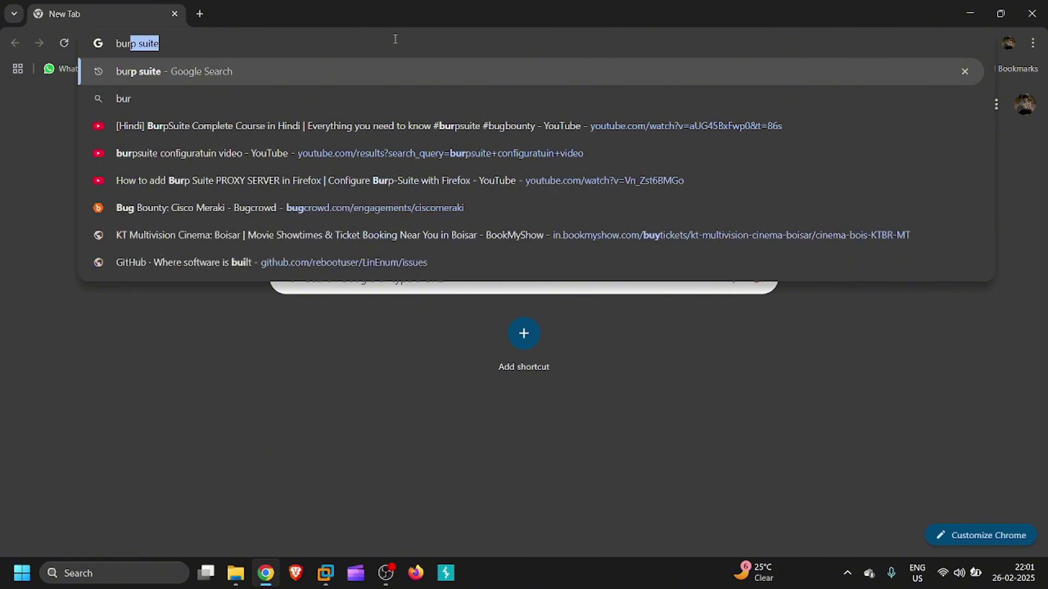
pyautogui.write('p suite download')
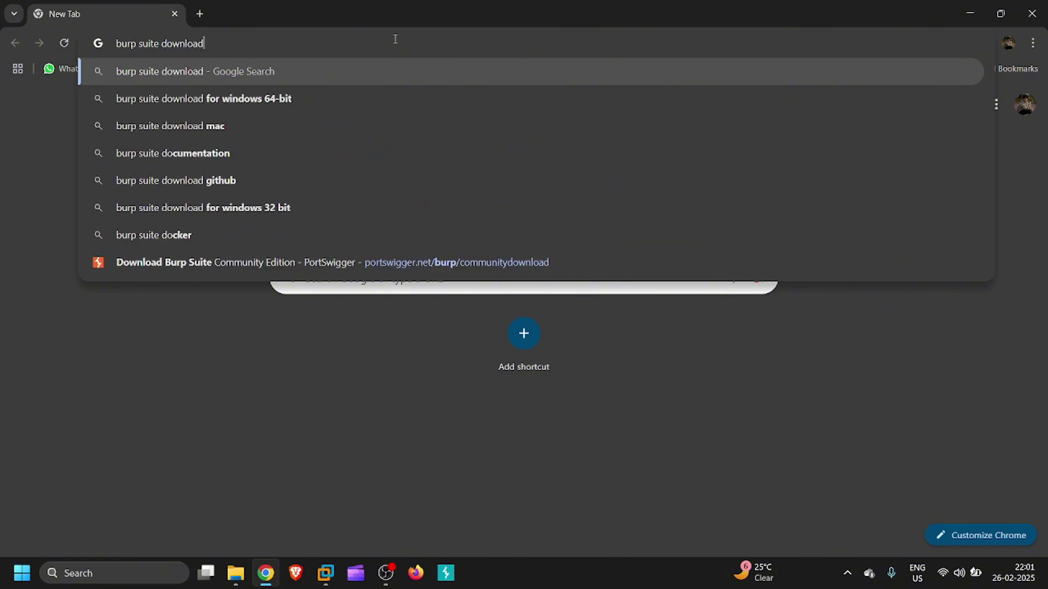
pyautogui.press('Return')
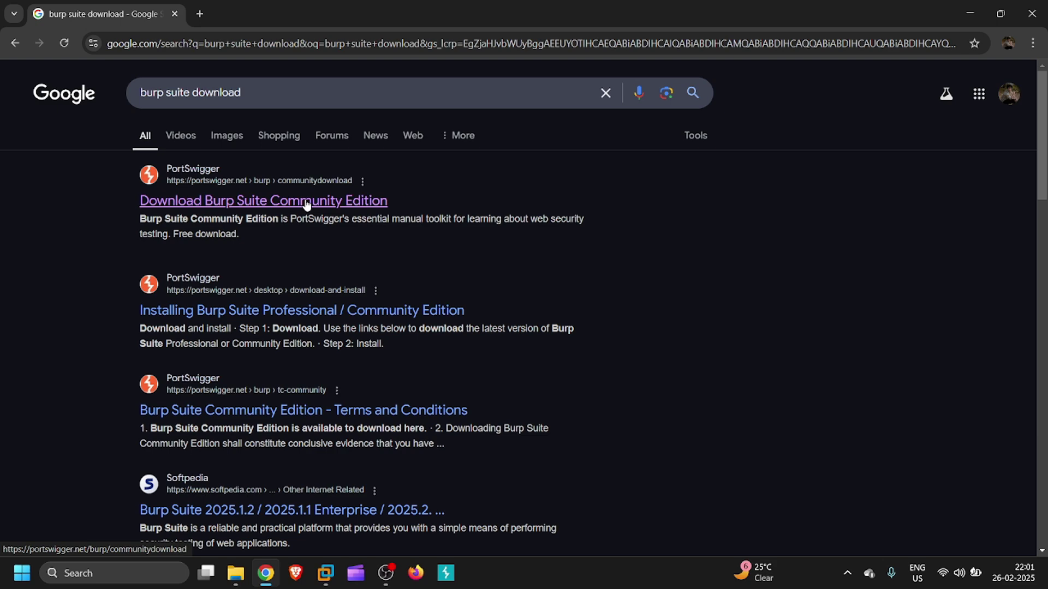
# Open the Burp Suite Community Edition result, go straight to the latest release downloads, view the Windows (x64) option and minimize Chrome.
pyautogui.click(306, 206)
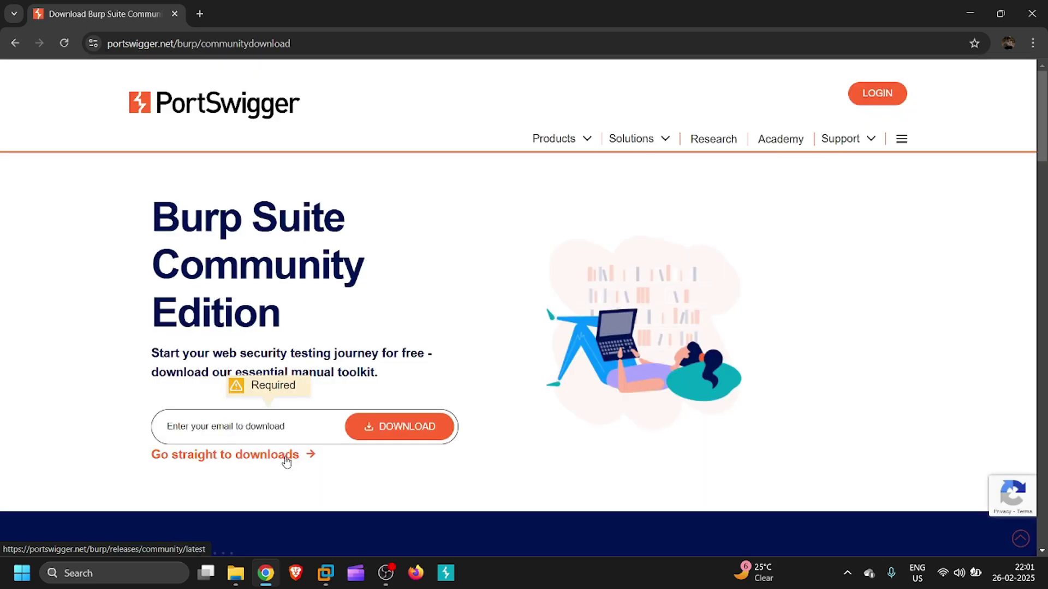
pyautogui.click(286, 456)
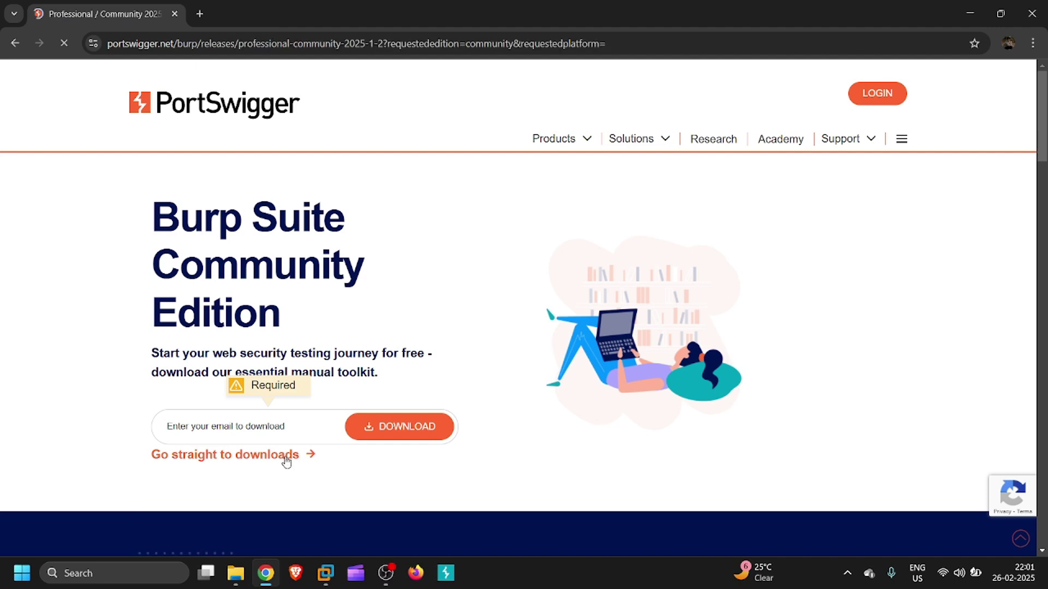
pyautogui.scroll(-1, 635, 223)
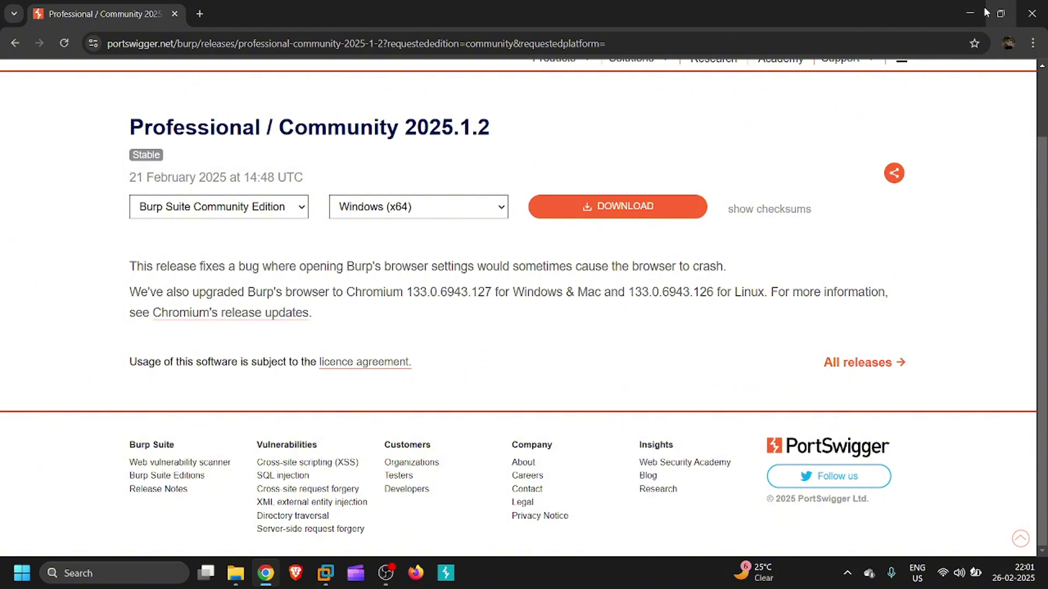
pyautogui.click(968, 10)
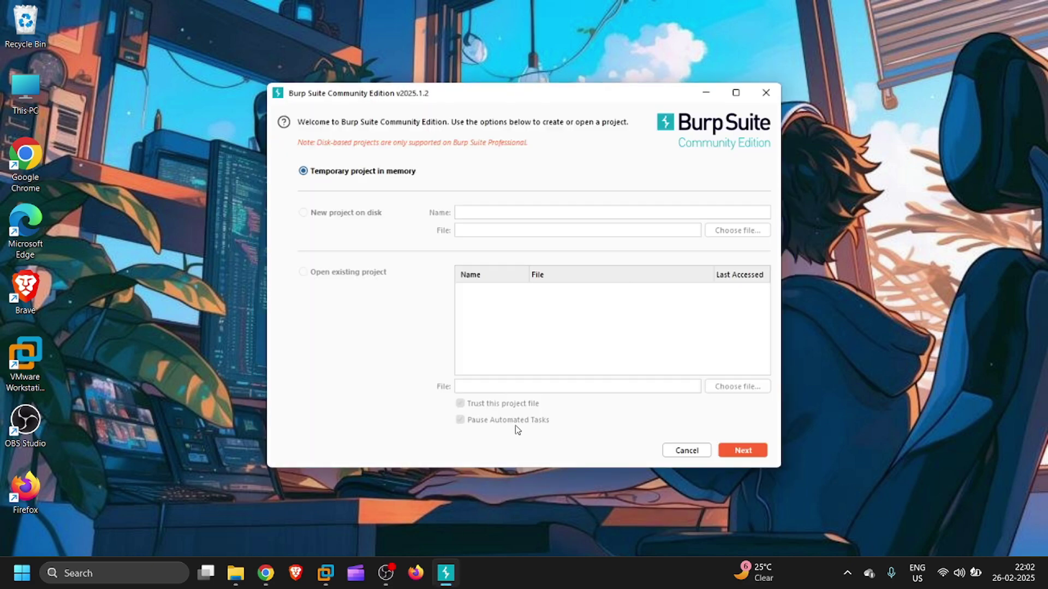
# Start Burp Suite with a temporary in-memory project and Burp defaults, and bring up its proxy settings.
pyautogui.click(733, 451)
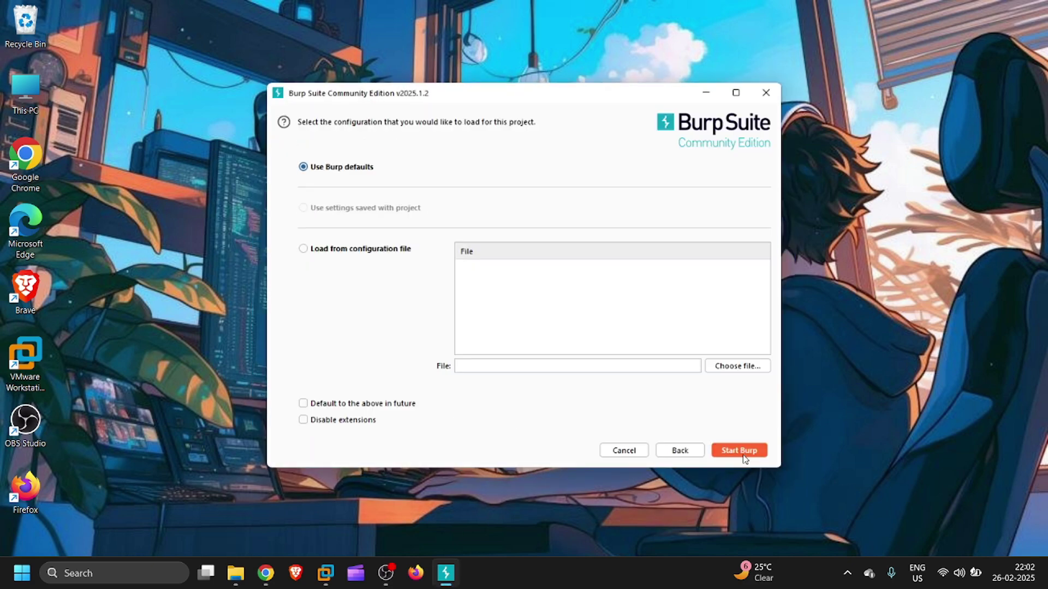
pyautogui.click(743, 454)
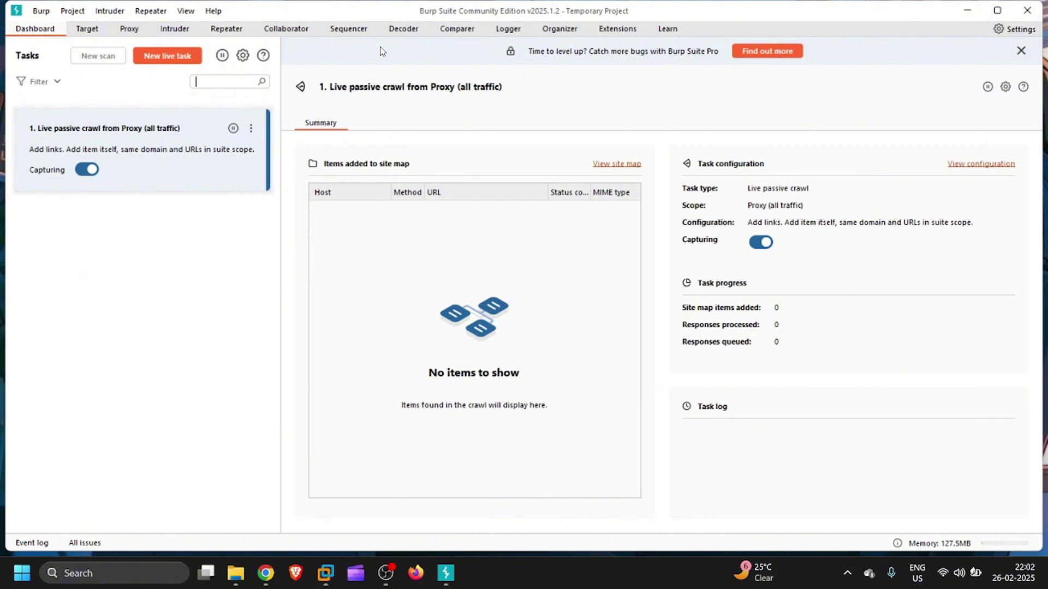
pyautogui.click(128, 31)
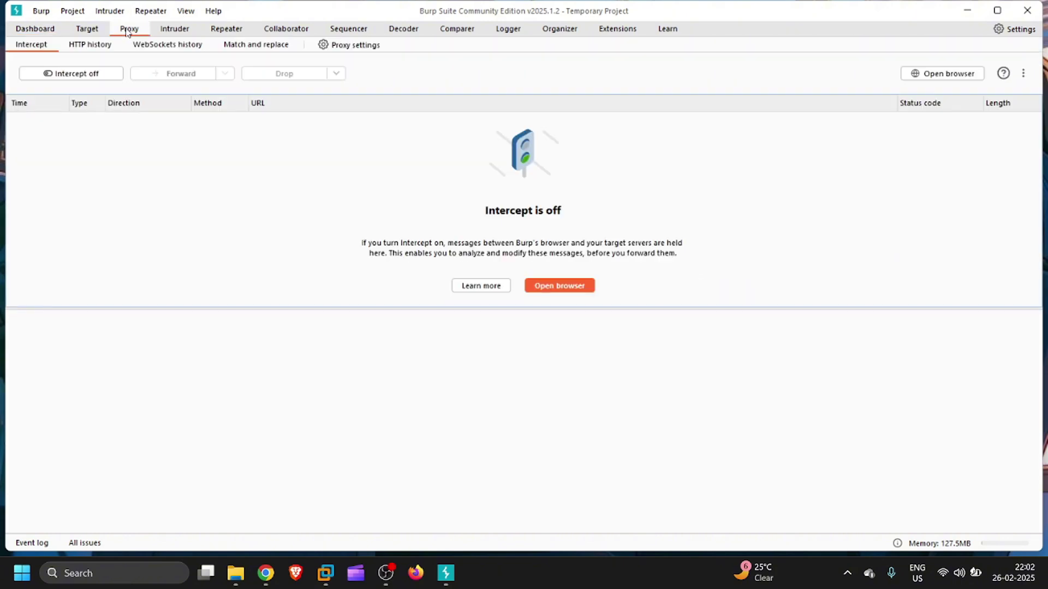
pyautogui.click(354, 46)
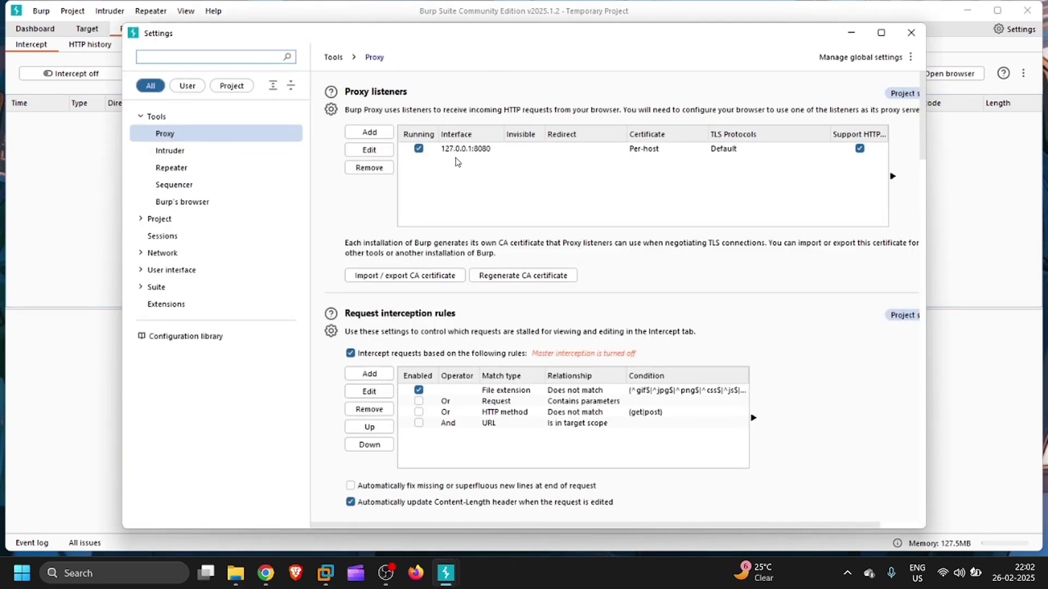
# Check the proxy listener's interface address and view the CA certificate export options, picking the certificate in DER format.
pyautogui.click(497, 150)
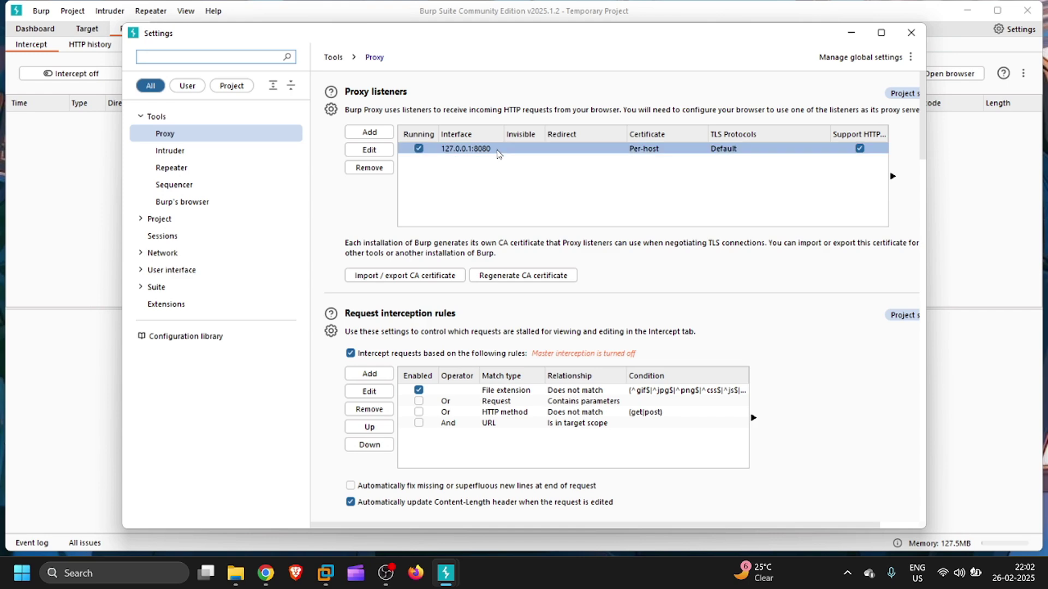
pyautogui.click(500, 174)
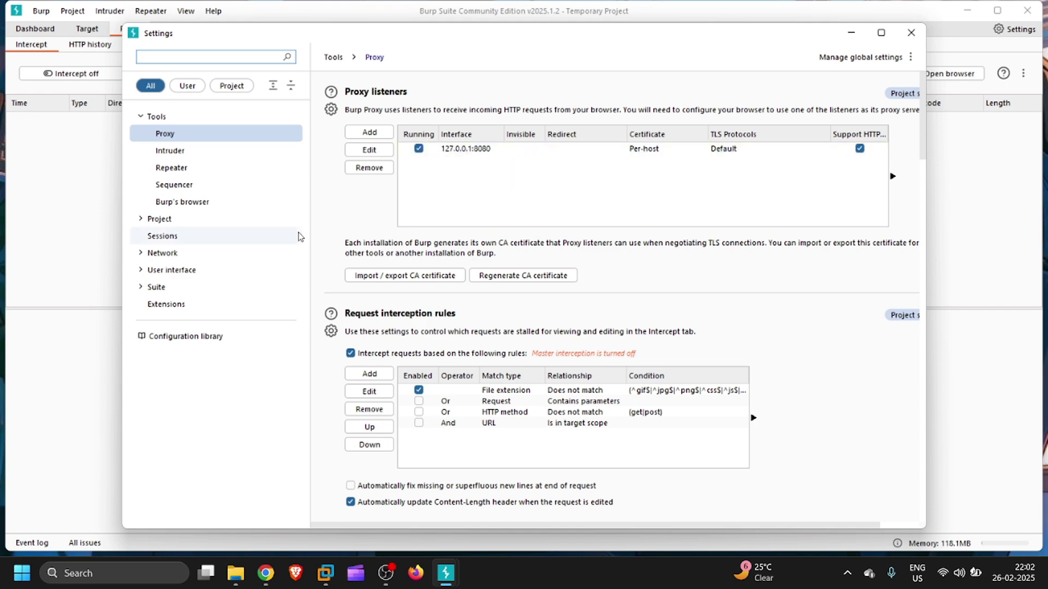
pyautogui.click(361, 274)
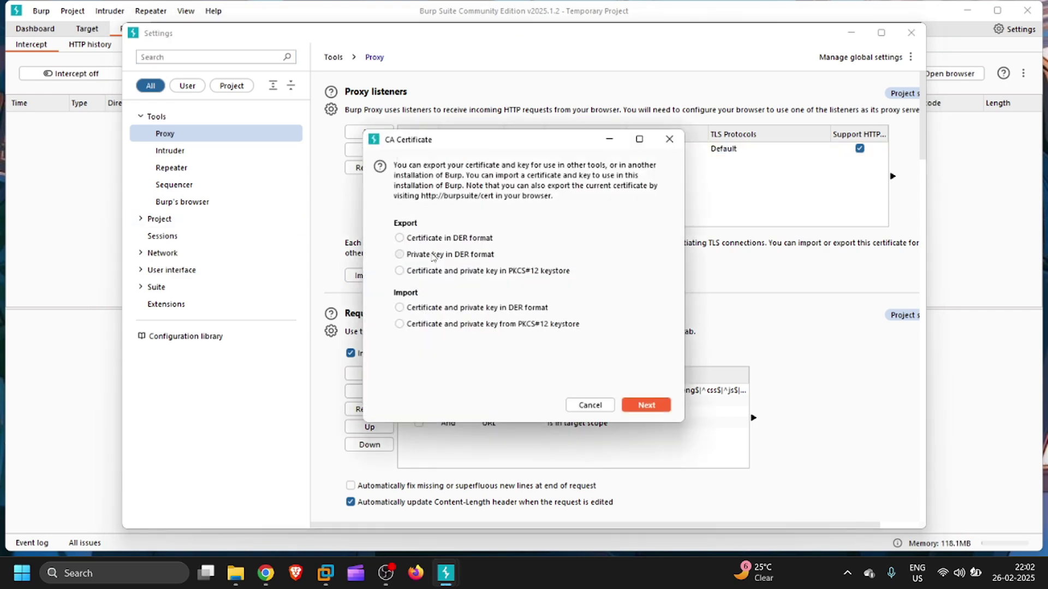
pyautogui.click(454, 241)
# Switch to Firefox on Windows, search its settings for "netwo" and open the connection settings.
pyautogui.press('super+d')
pyautogui.click(415, 573)
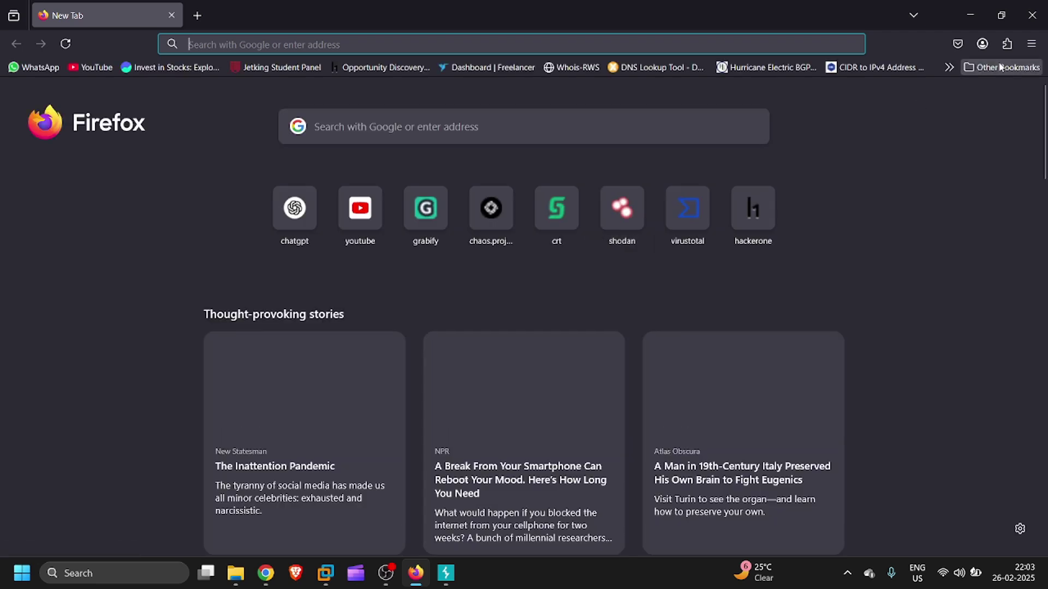
pyautogui.click(1031, 43)
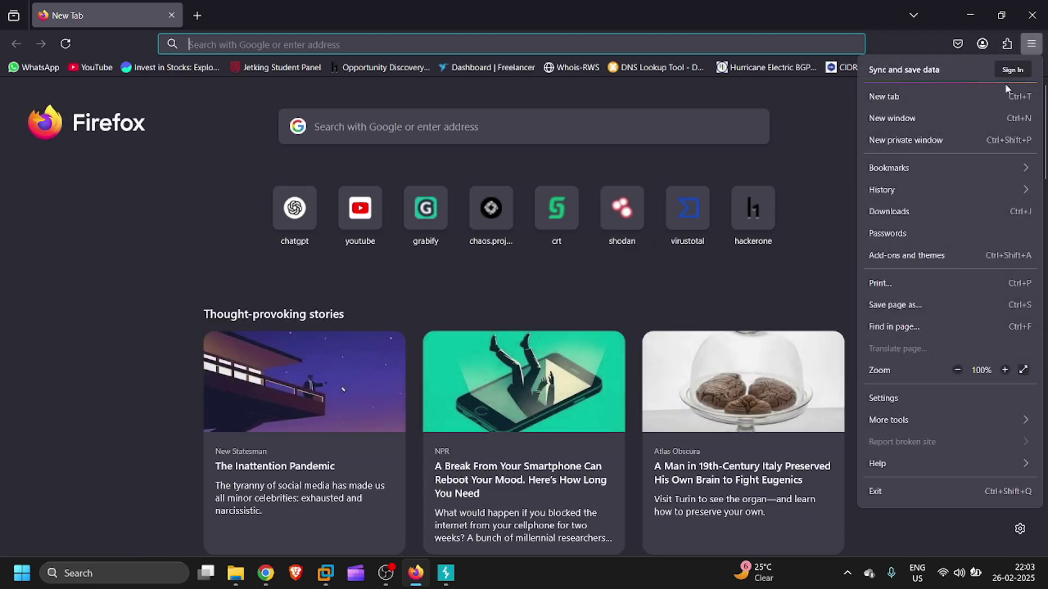
pyautogui.click(885, 394)
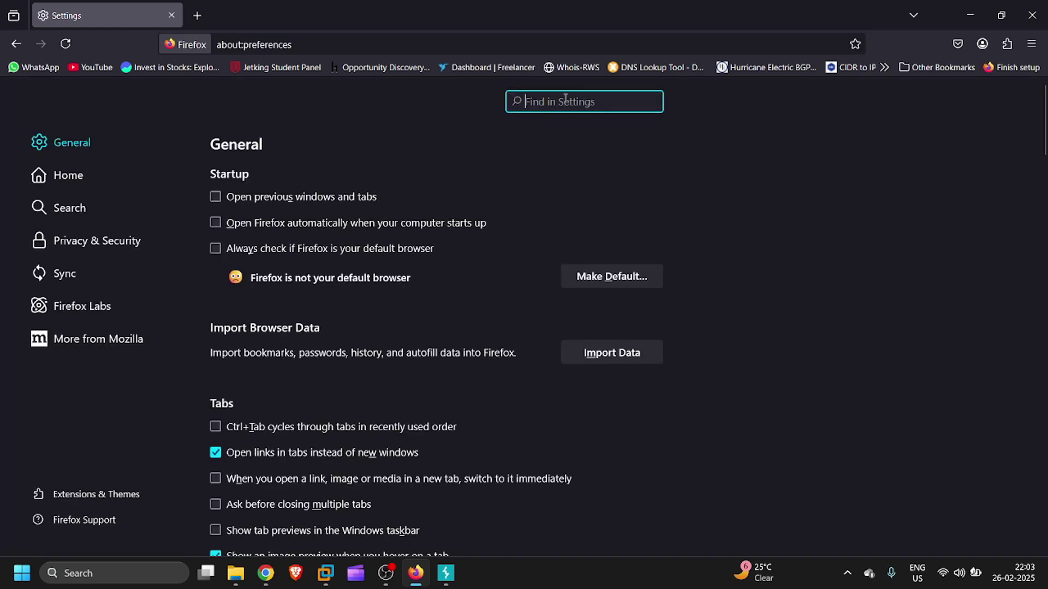
pyautogui.write('netwo')
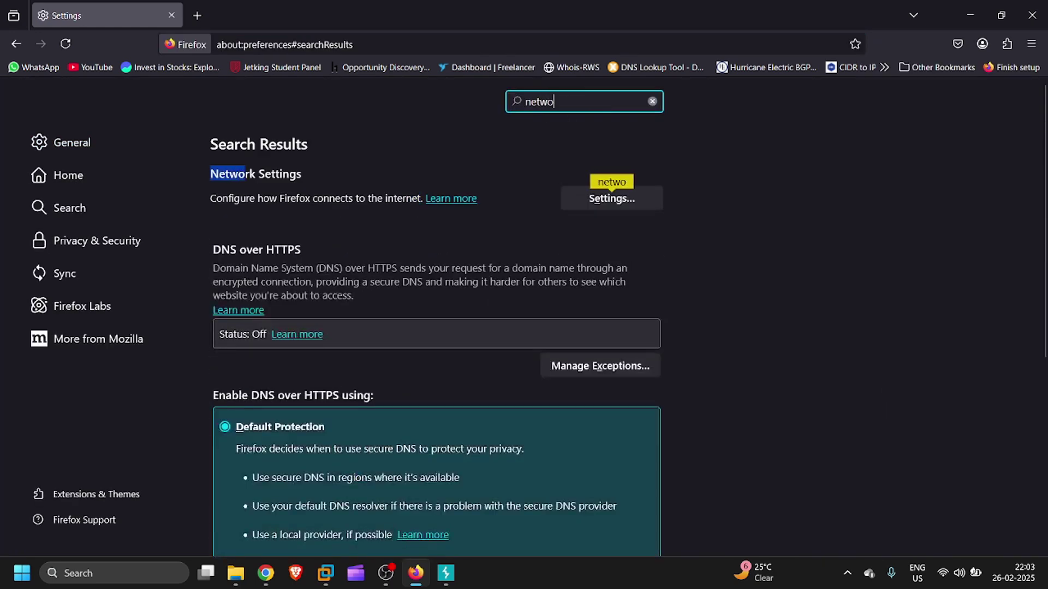
pyautogui.click(609, 194)
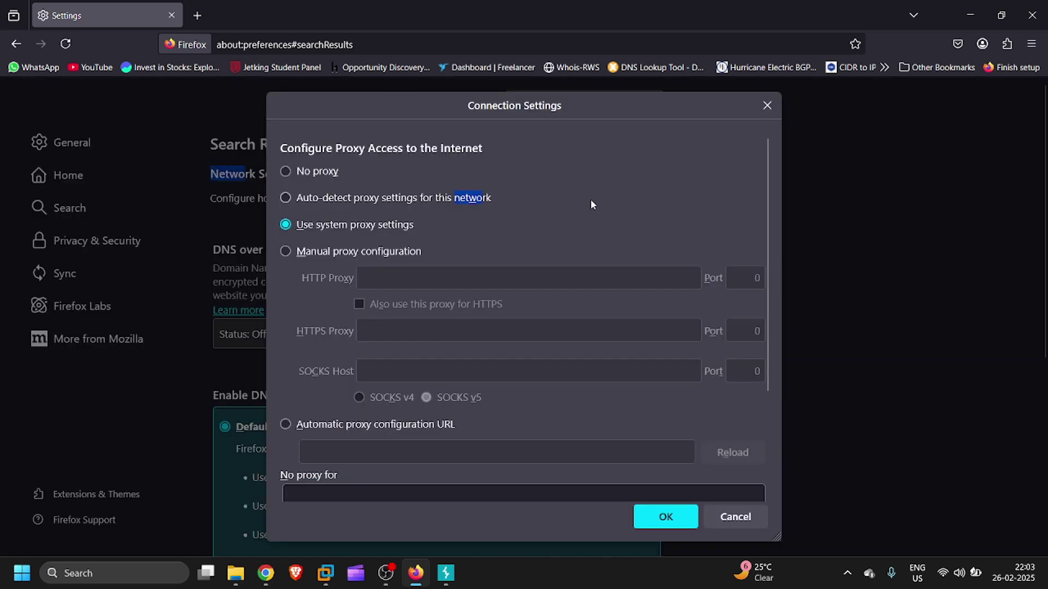
# Configure a manual HTTP proxy of 127.0.0.1 with port 8080, use it for HTTPS as well, and save the connection settings.
pyautogui.click(285, 251)
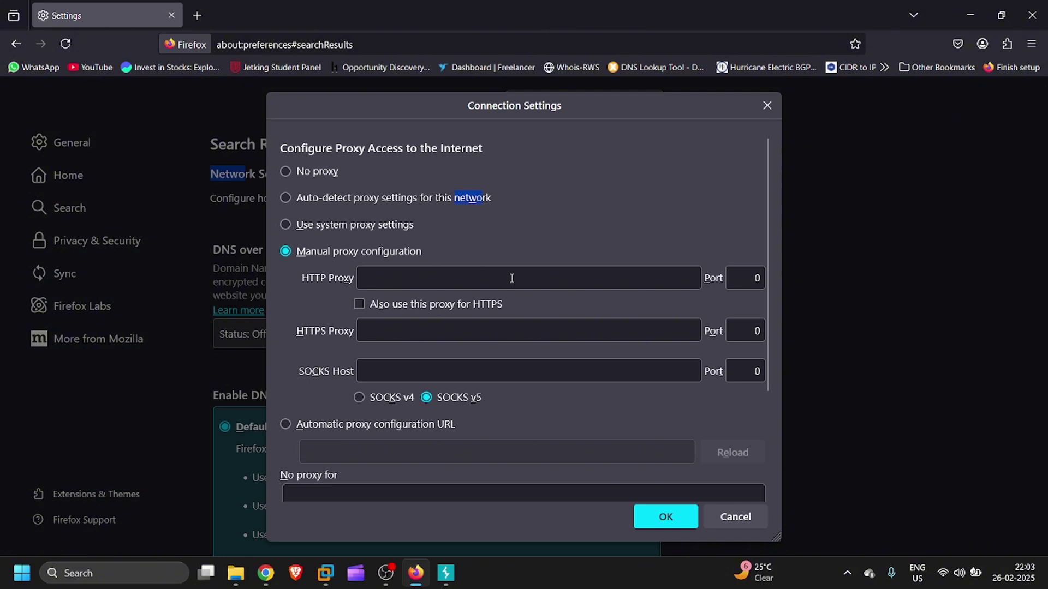
pyautogui.click(478, 282)
pyautogui.write('127')
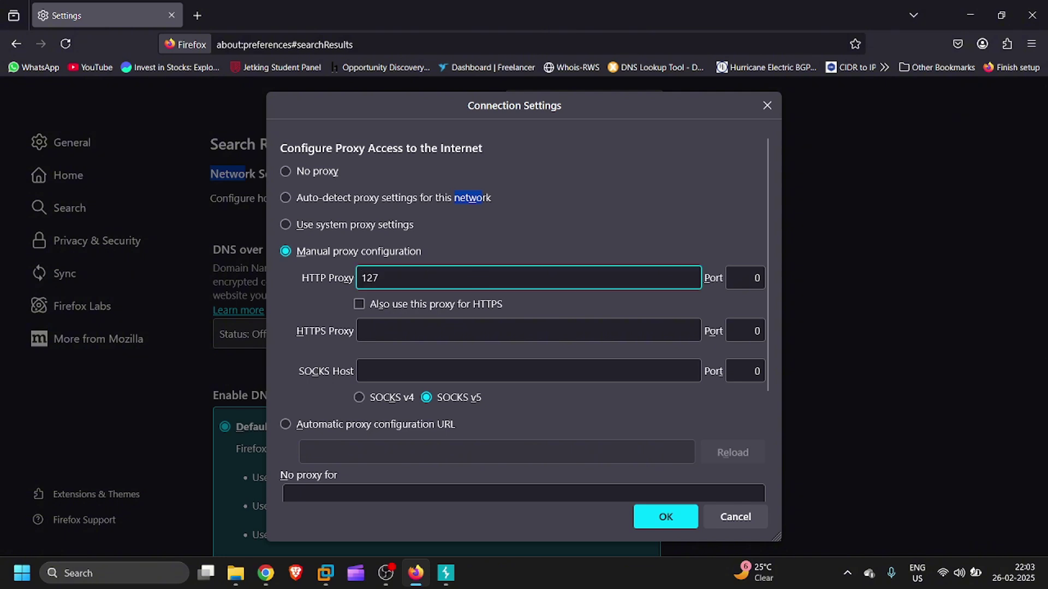
pyautogui.write('.0.0.1')
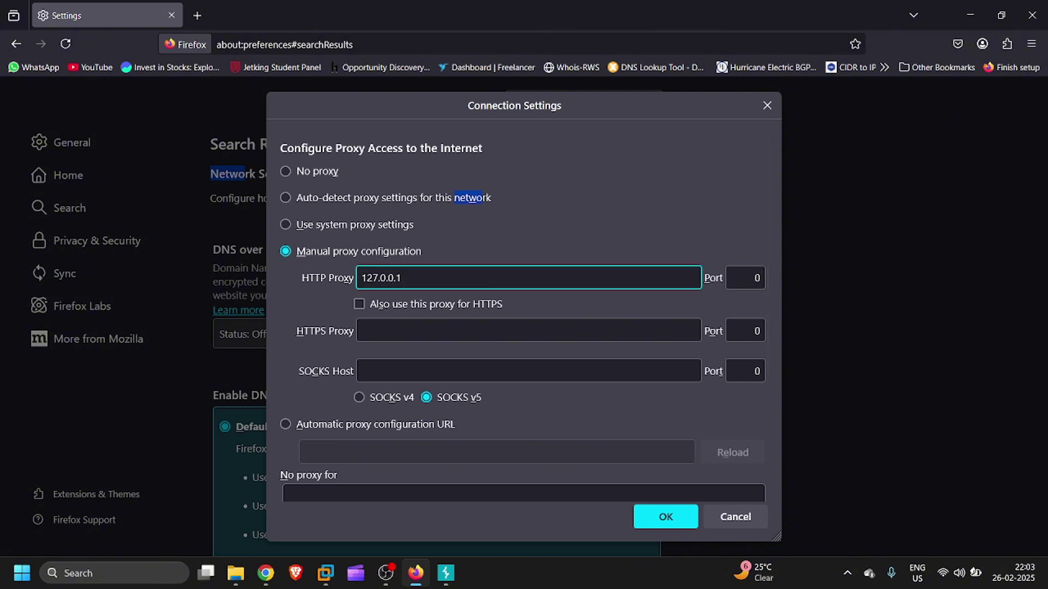
pyautogui.click(494, 303)
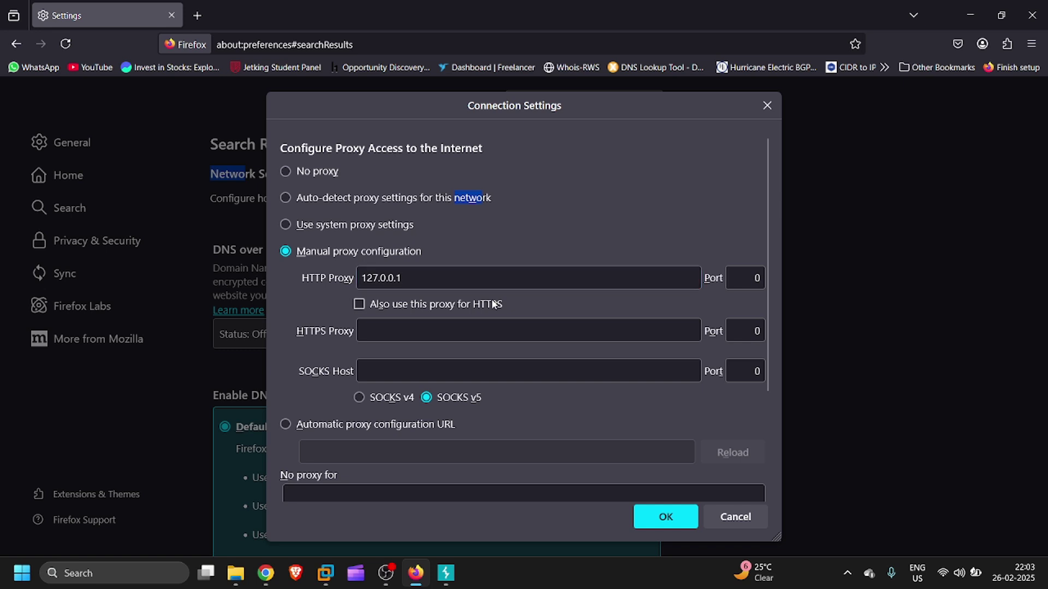
pyautogui.click(741, 288)
pyautogui.press('BackSpace')
pyautogui.write('8')
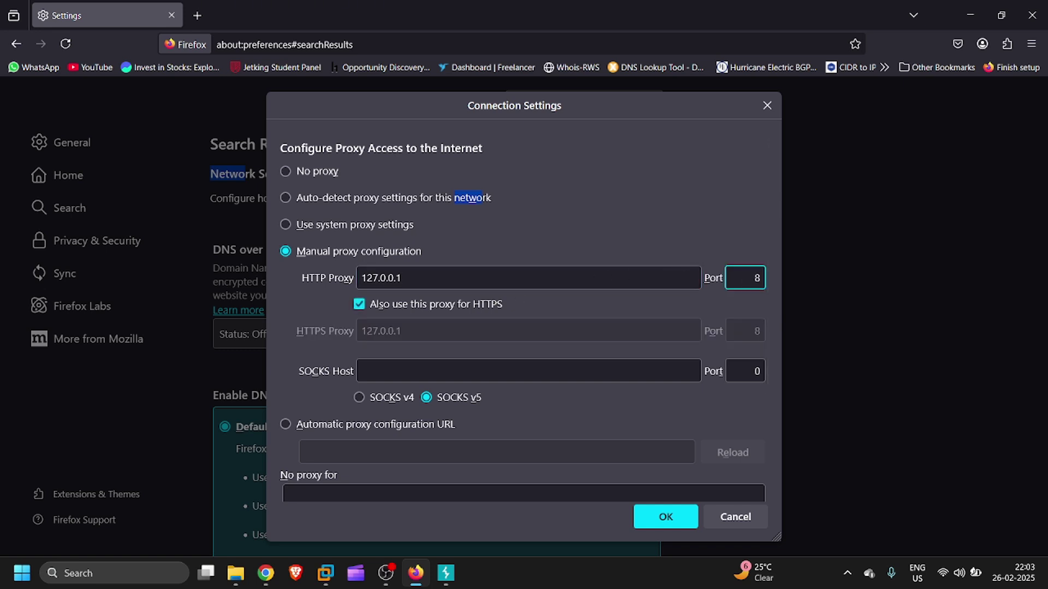
pyautogui.write('080')
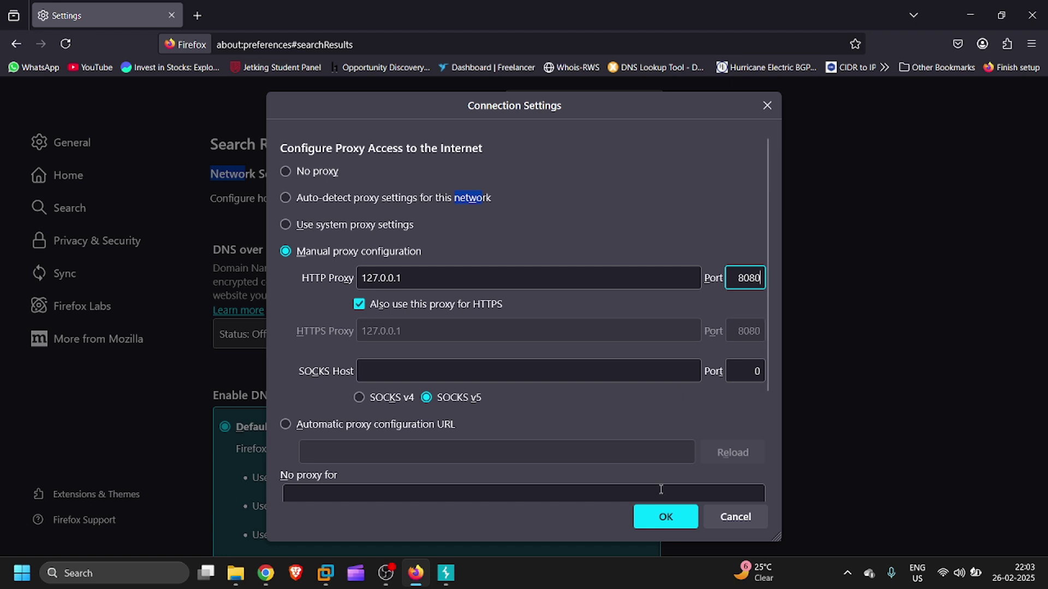
pyautogui.click(673, 515)
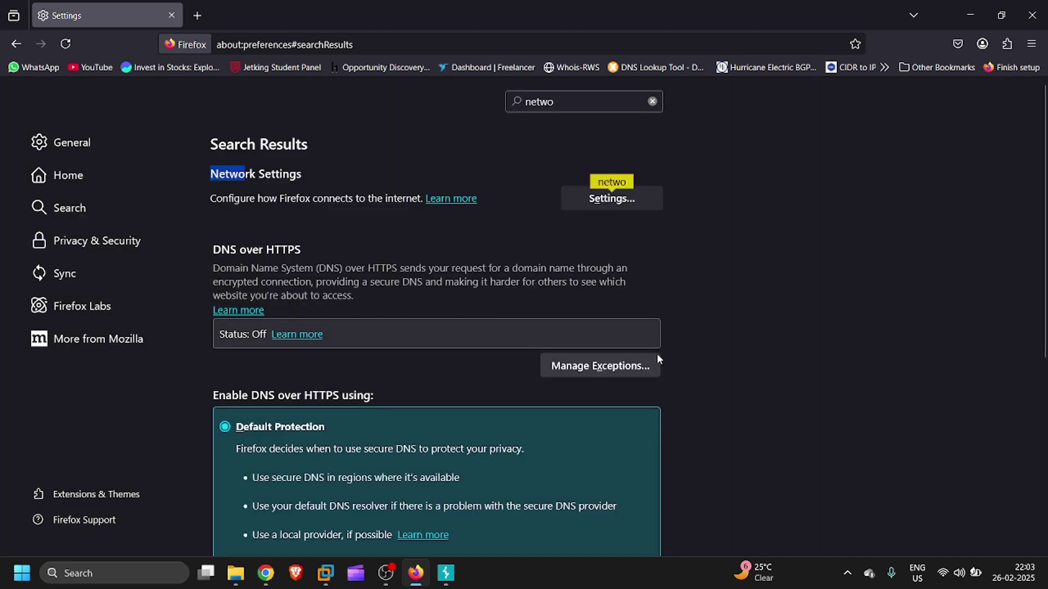
pyautogui.click(198, 19)
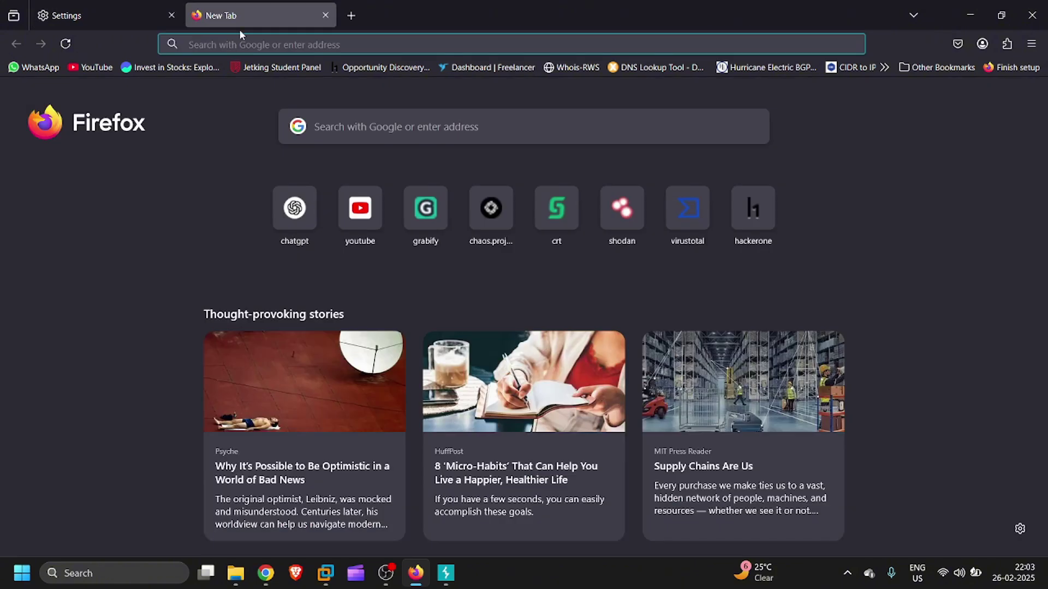
pyautogui.click(258, 44)
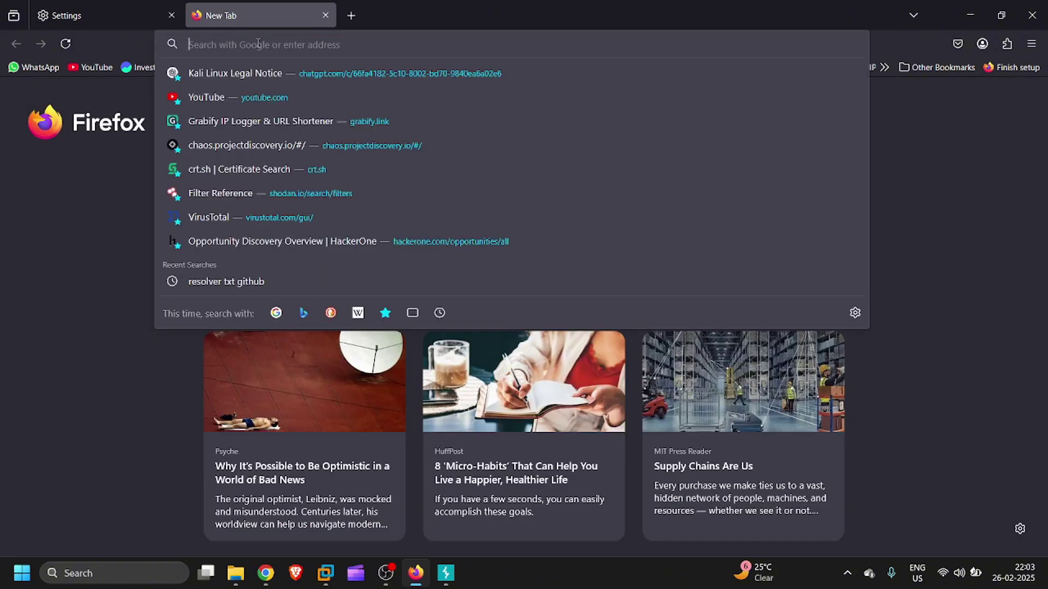
pyautogui.write('htt')
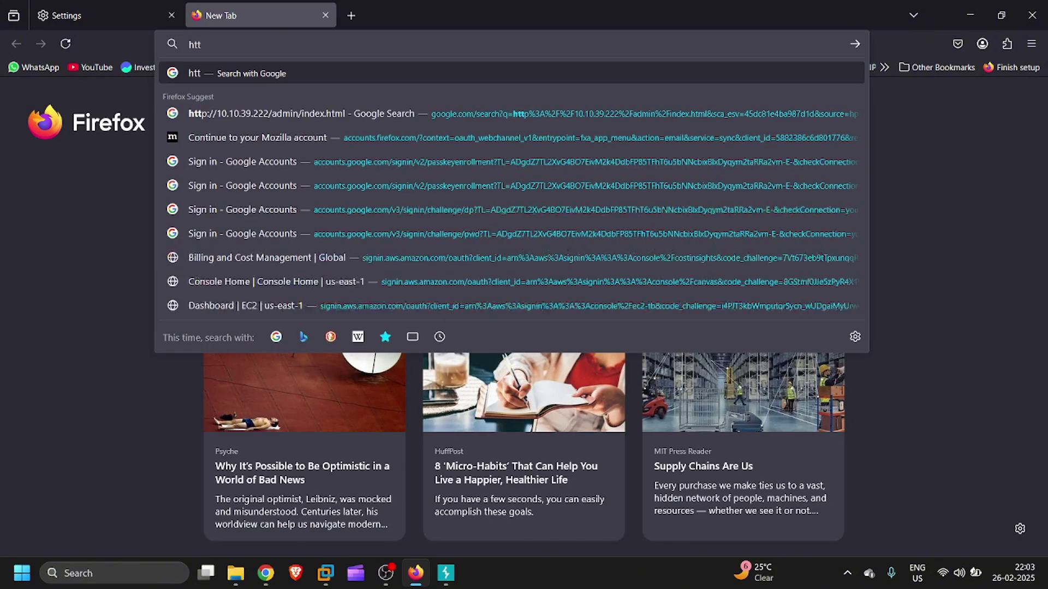
pyautogui.write('p')
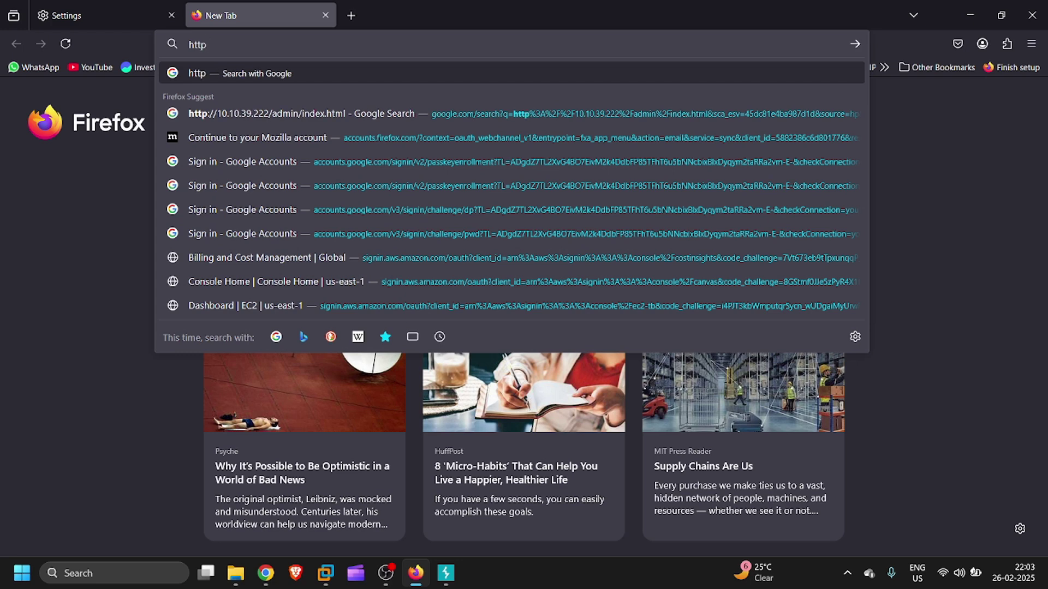
pyautogui.press('Return')
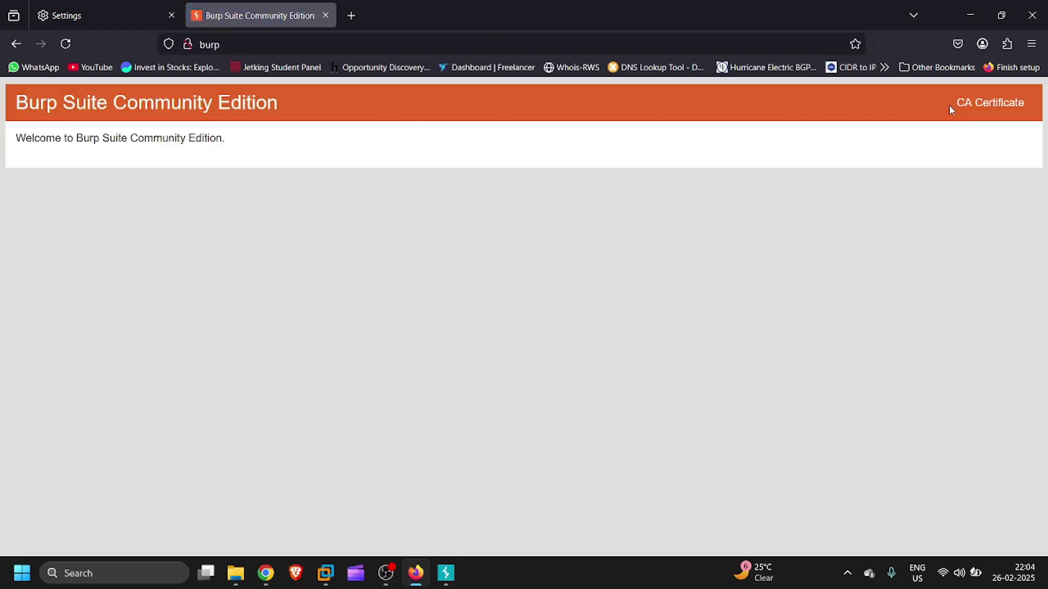
pyautogui.click(985, 104)
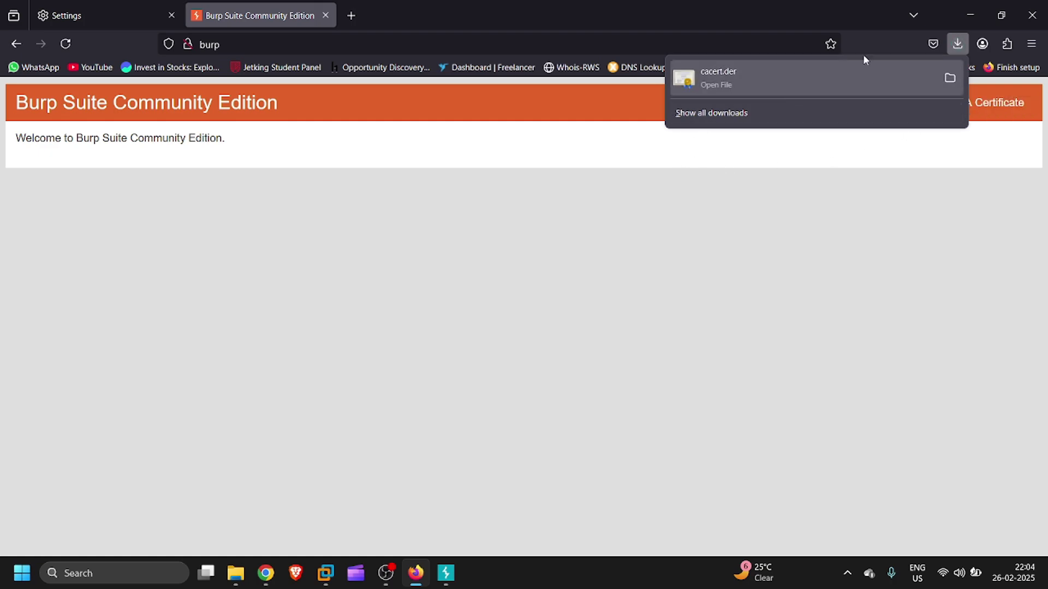
# Return to the Firefox settings, search for "cert" and open the Certificate Manager.
pyautogui.click(971, 9)
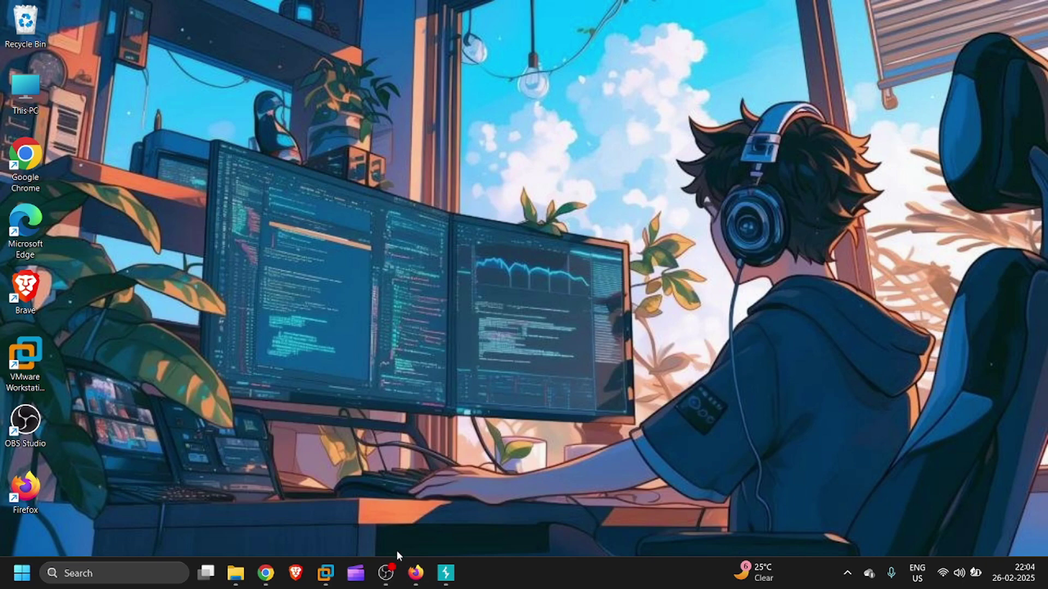
pyautogui.click(415, 573)
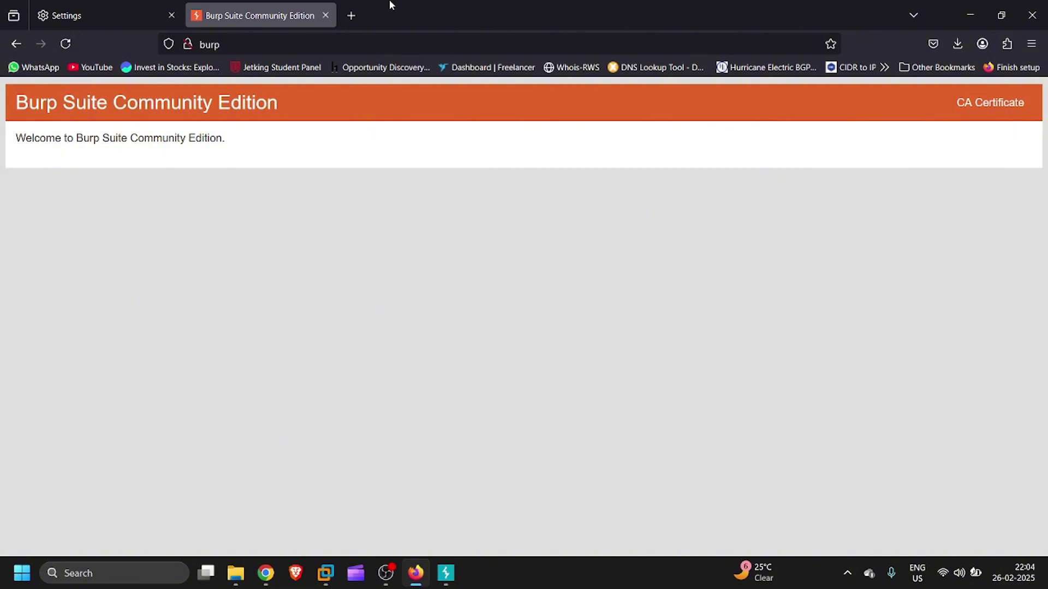
pyautogui.click(76, 17)
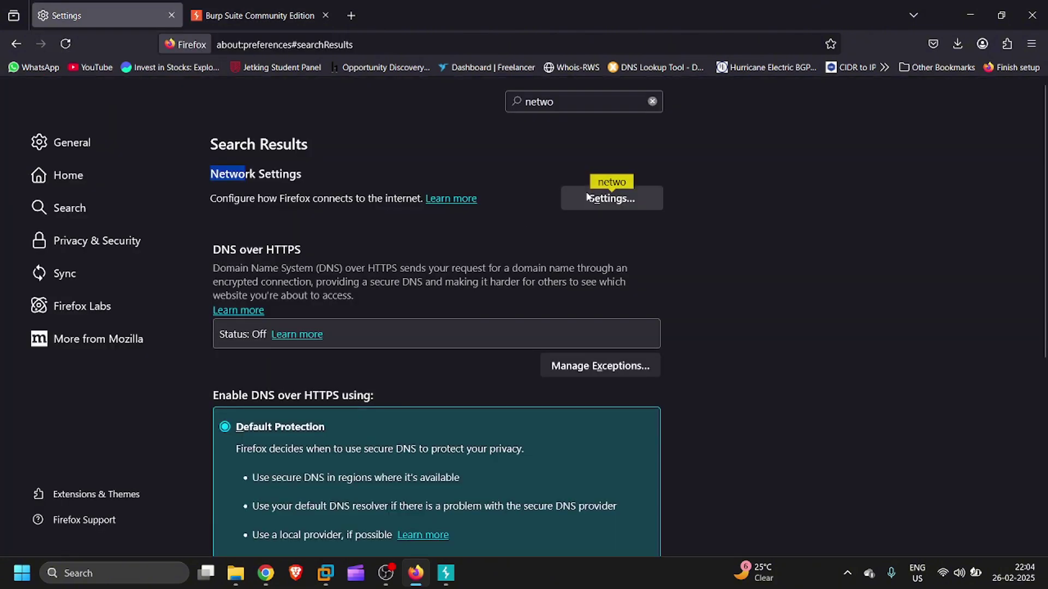
pyautogui.doubleClick(598, 105)
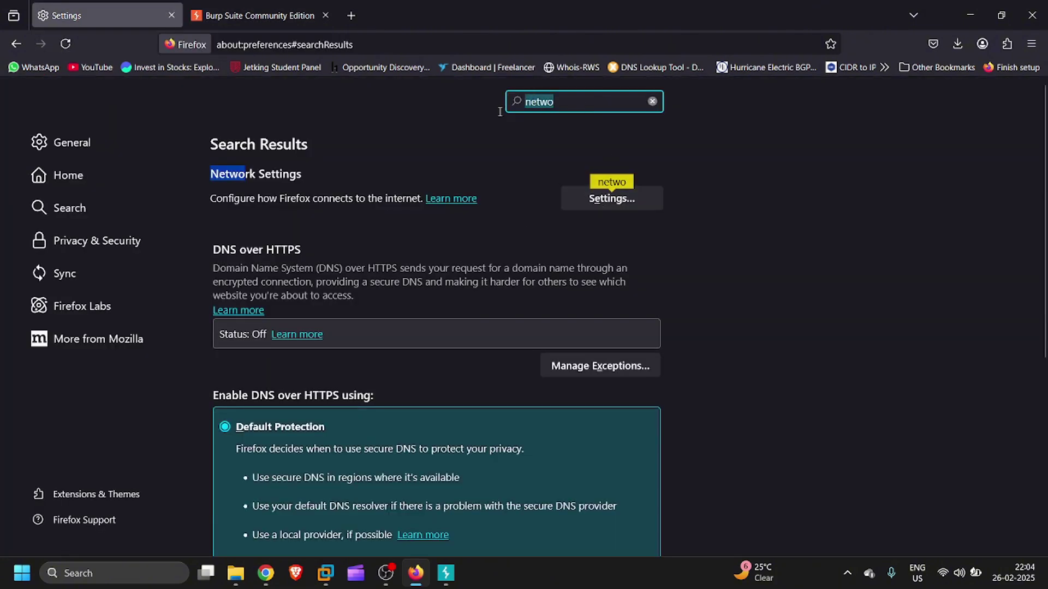
pyautogui.write('cert')
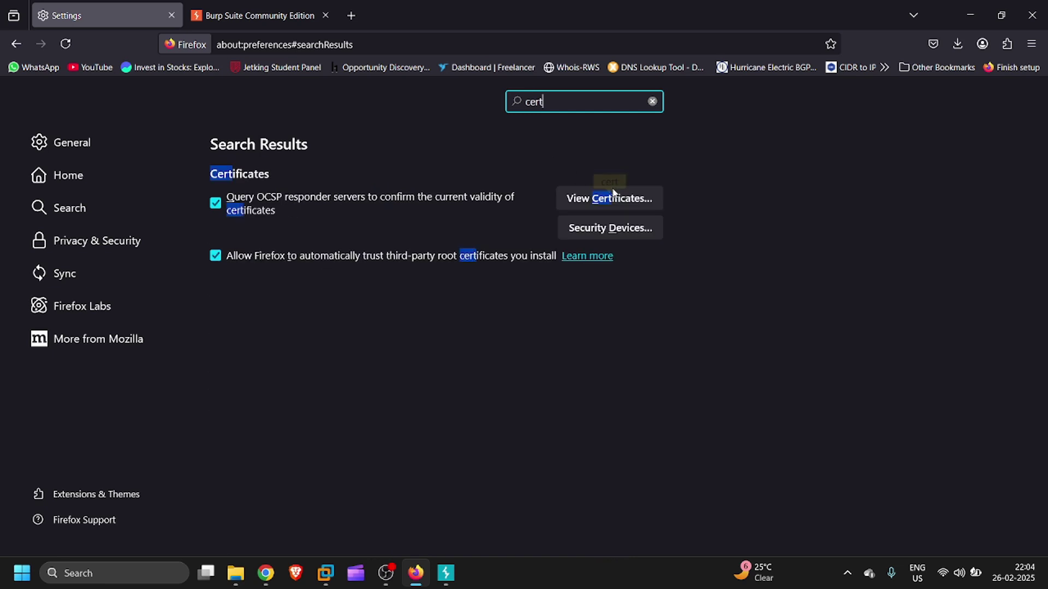
pyautogui.click(613, 198)
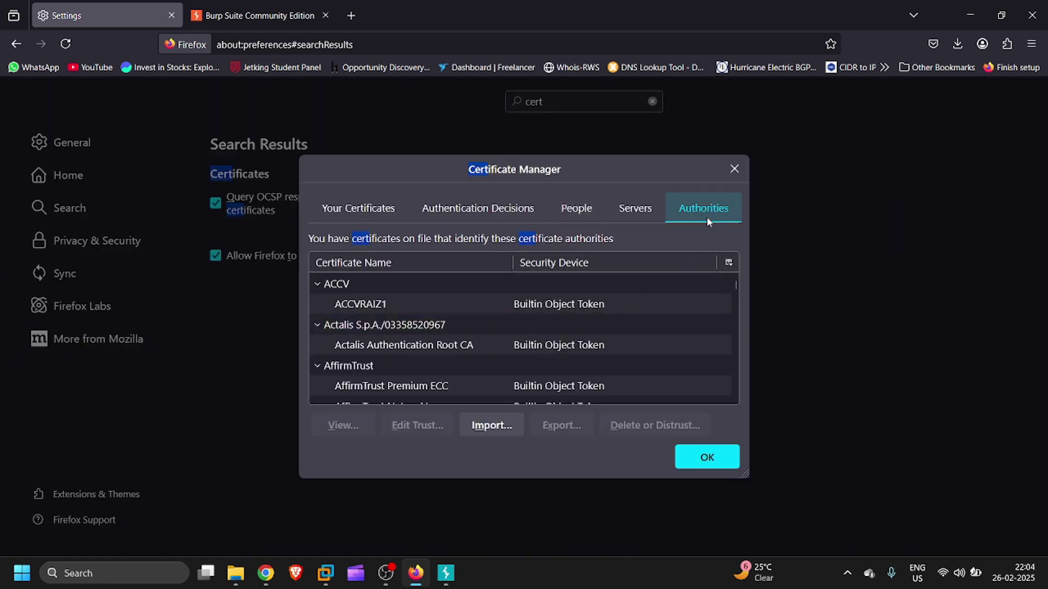
# Import the cacert certificate from Downloads as an authority, trusting it to identify both websites and email users.
pyautogui.click(490, 428)
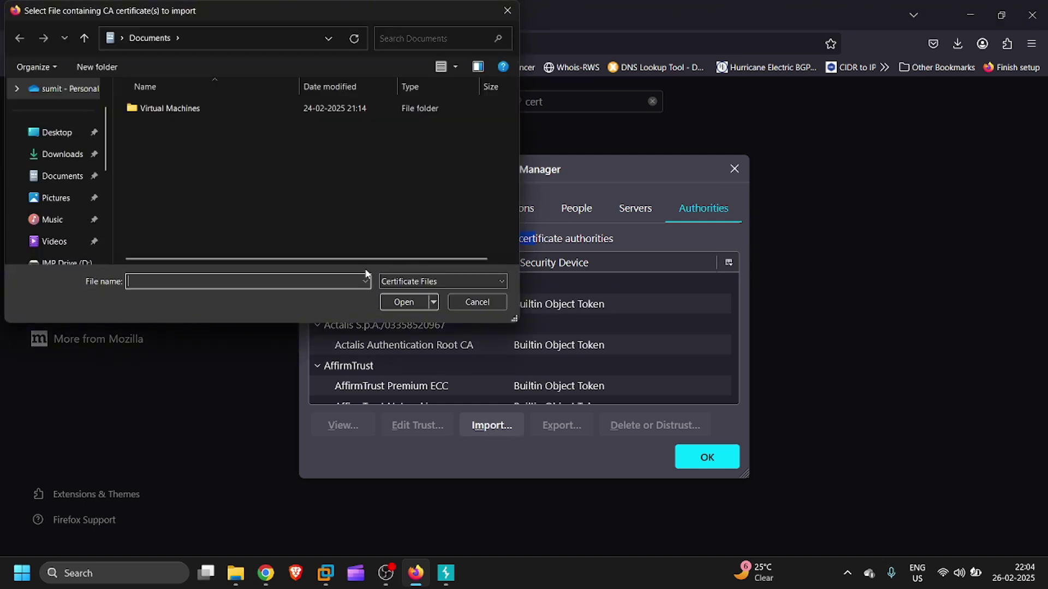
pyautogui.click(30, 157)
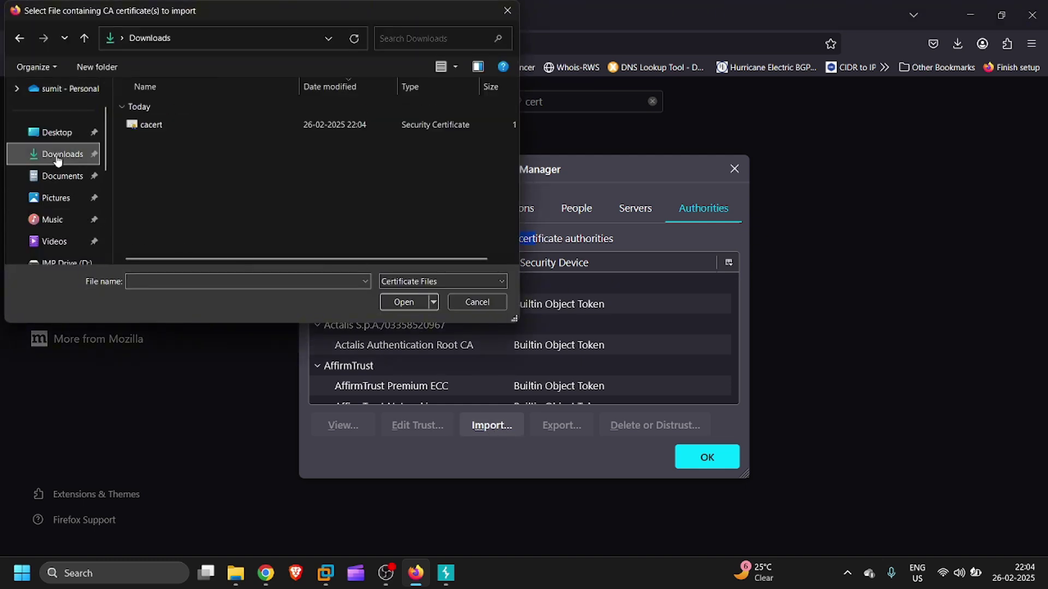
pyautogui.click(194, 121)
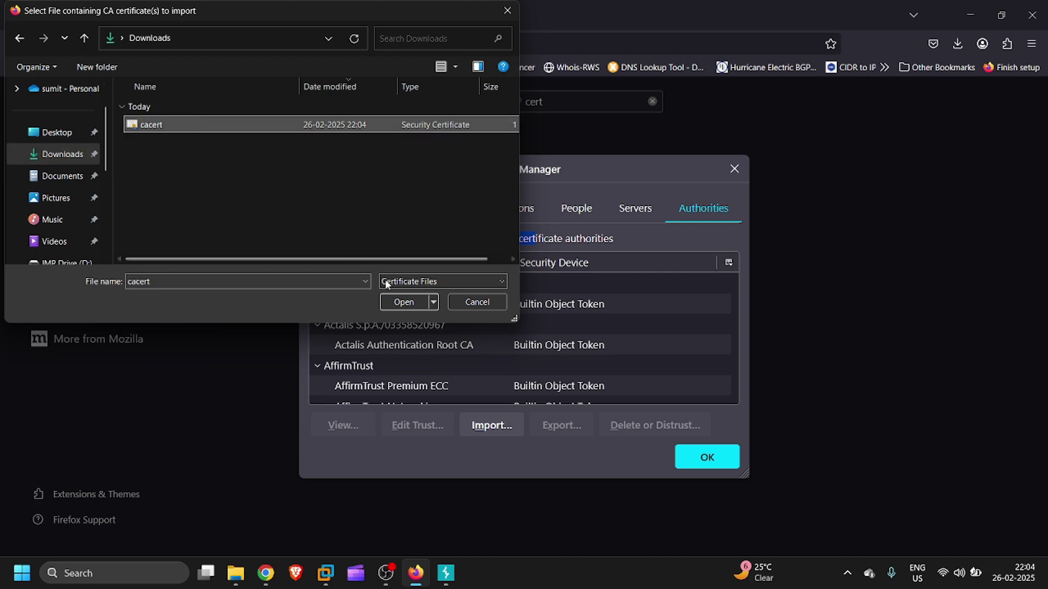
pyautogui.click(404, 302)
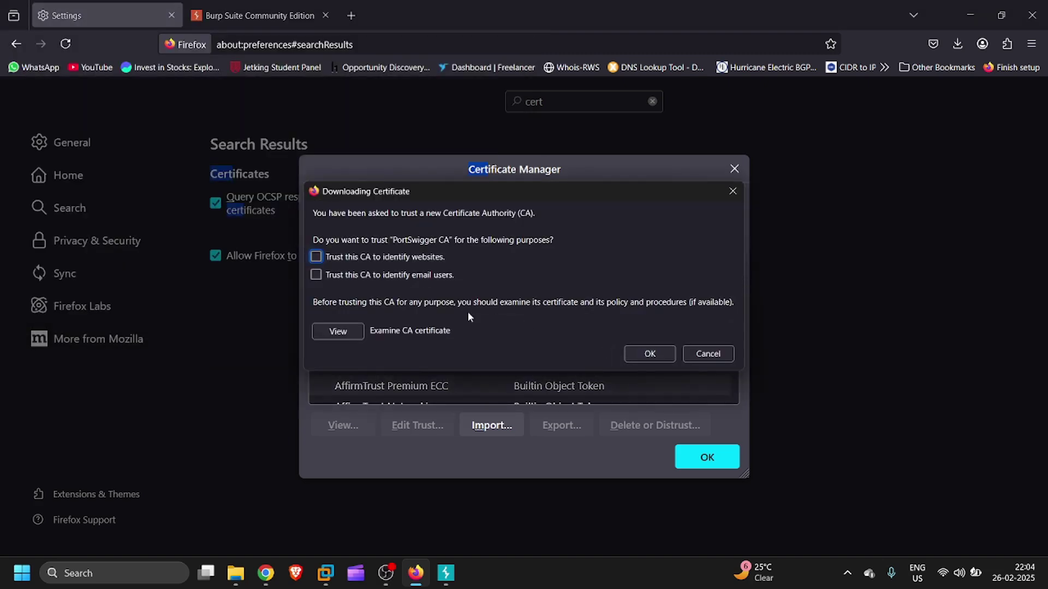
pyautogui.click(391, 263)
pyautogui.click(395, 275)
pyautogui.click(650, 353)
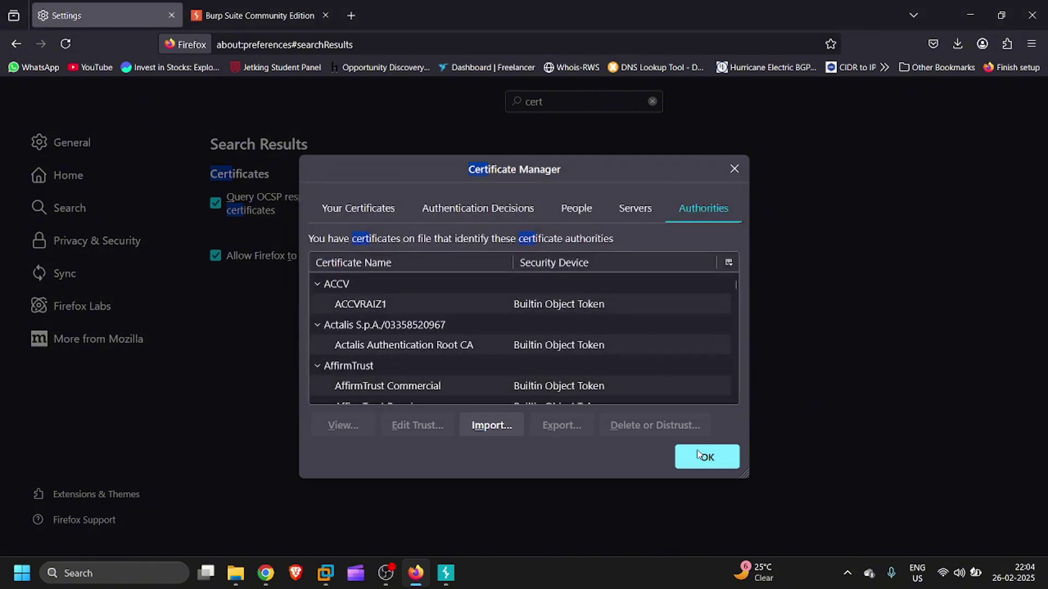
# Search Google for "facebook" in a new Firefox tab and open the "Facebook - log in or sign up" result.
pyautogui.hotkey('alt', 'Tab')
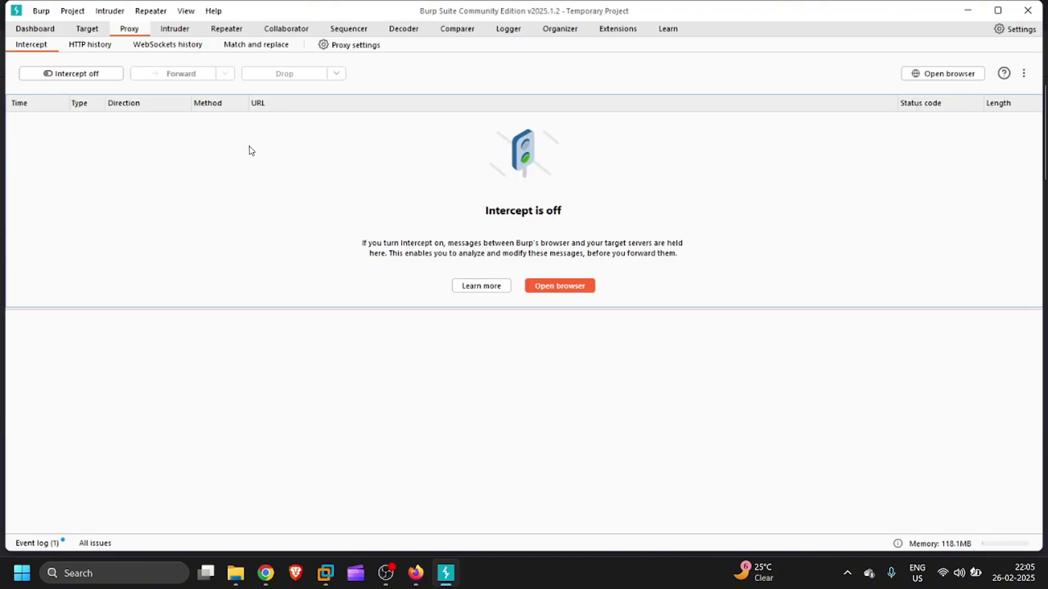
pyautogui.hotkey('alt', 'Tab')
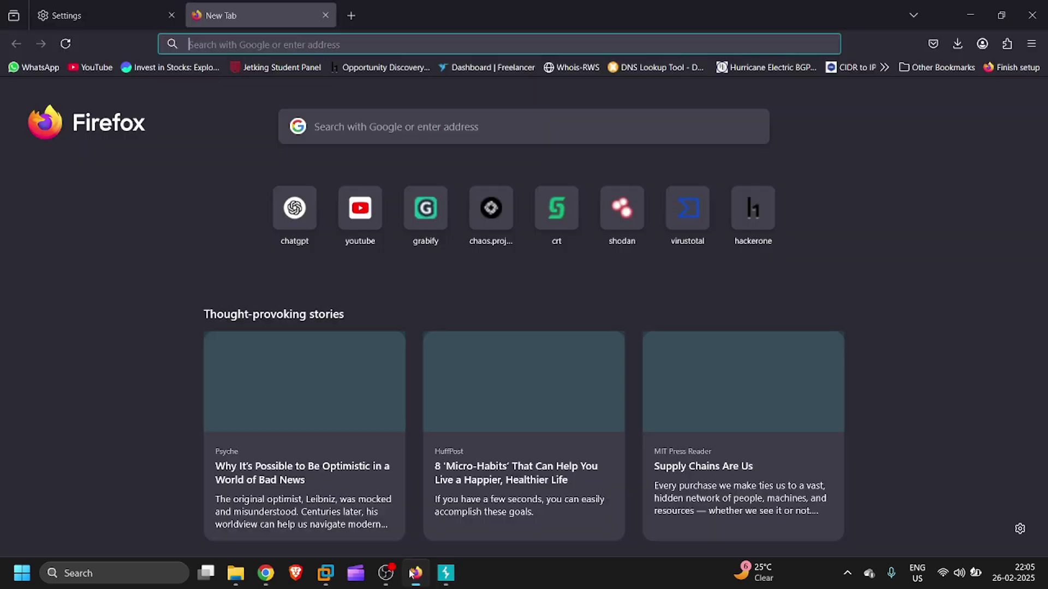
pyautogui.click(390, 118)
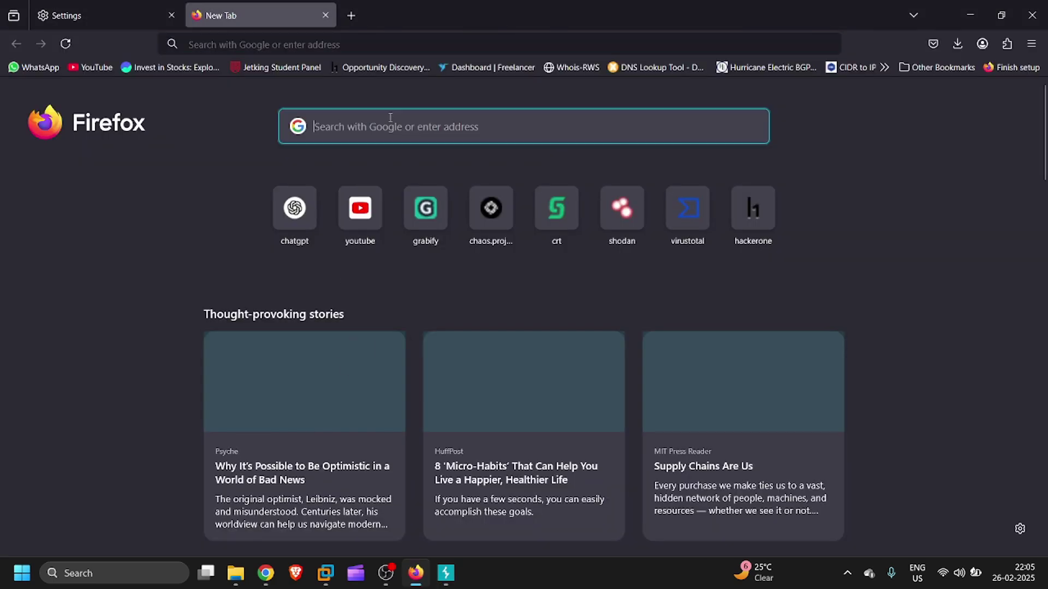
pyautogui.write('faceb')
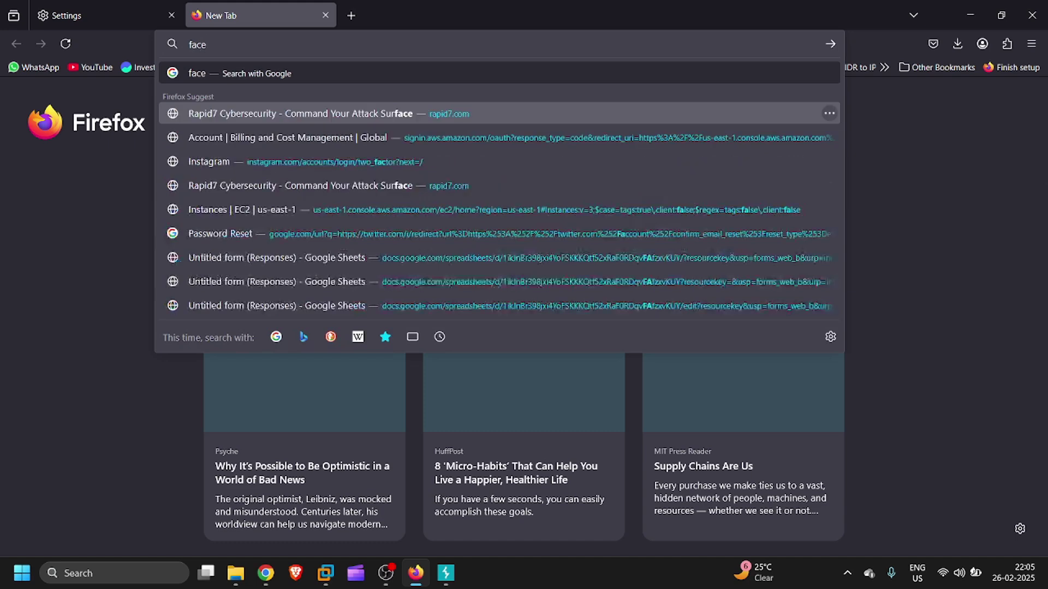
pyautogui.write('ook')
pyautogui.press('Return')
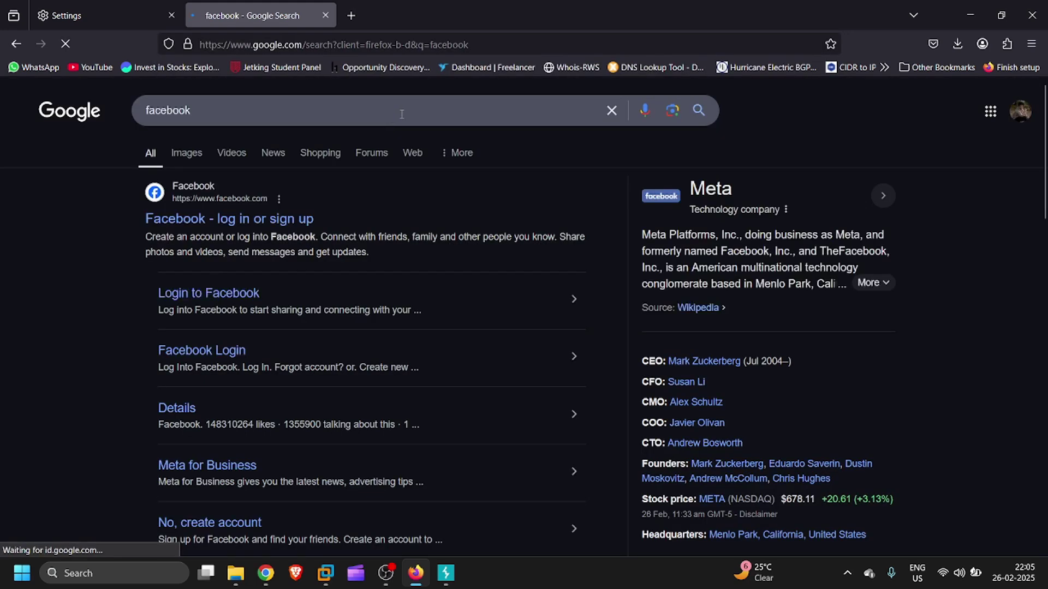
pyautogui.click(273, 218)
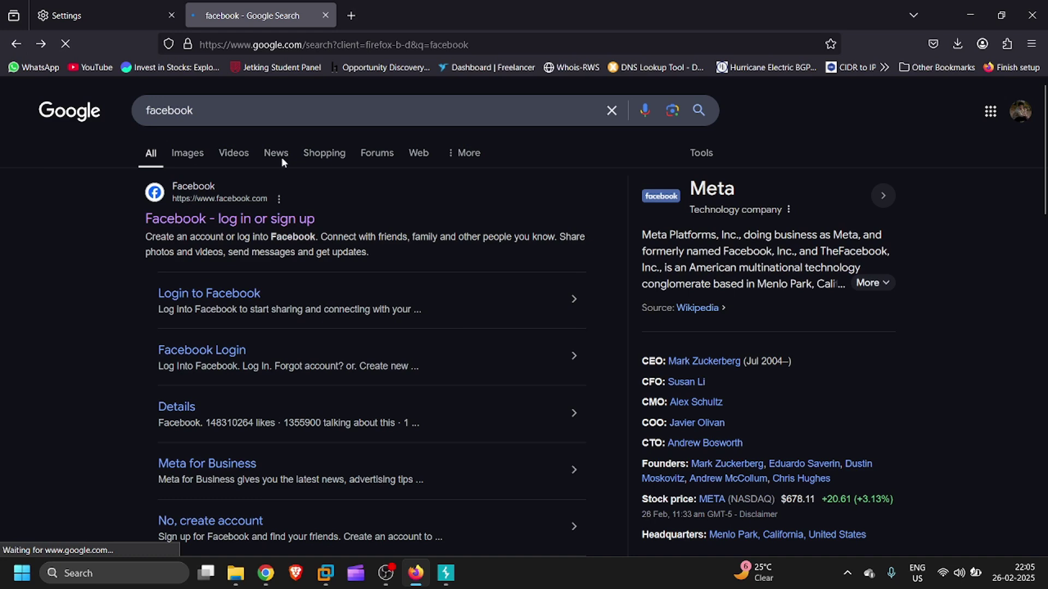
# Switch to Burp Suite, turn on proxy interception, and return to the Facebook search results in Firefox.
pyautogui.click(445, 573)
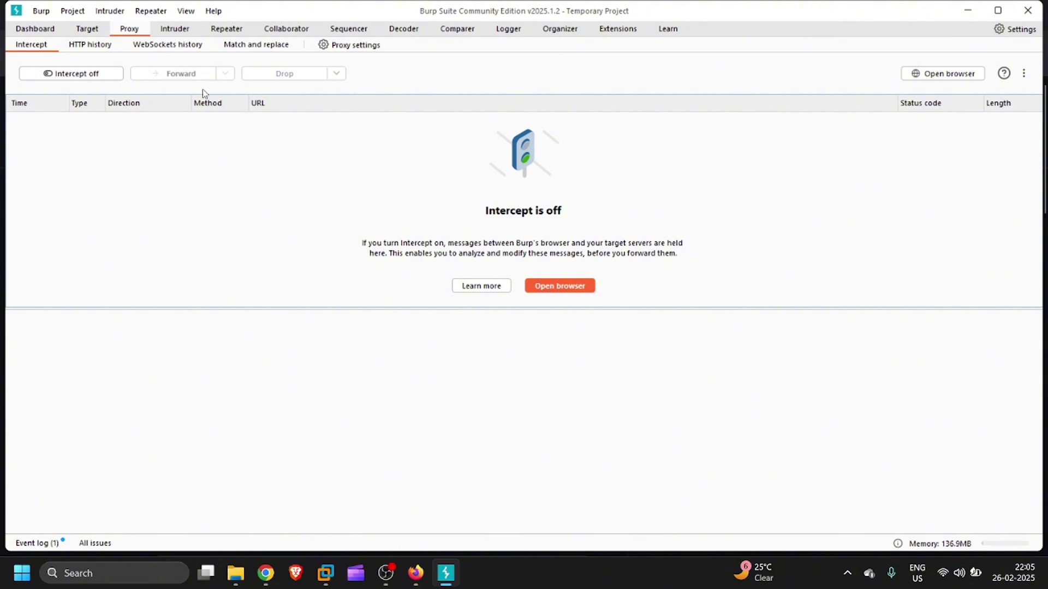
pyautogui.click(99, 77)
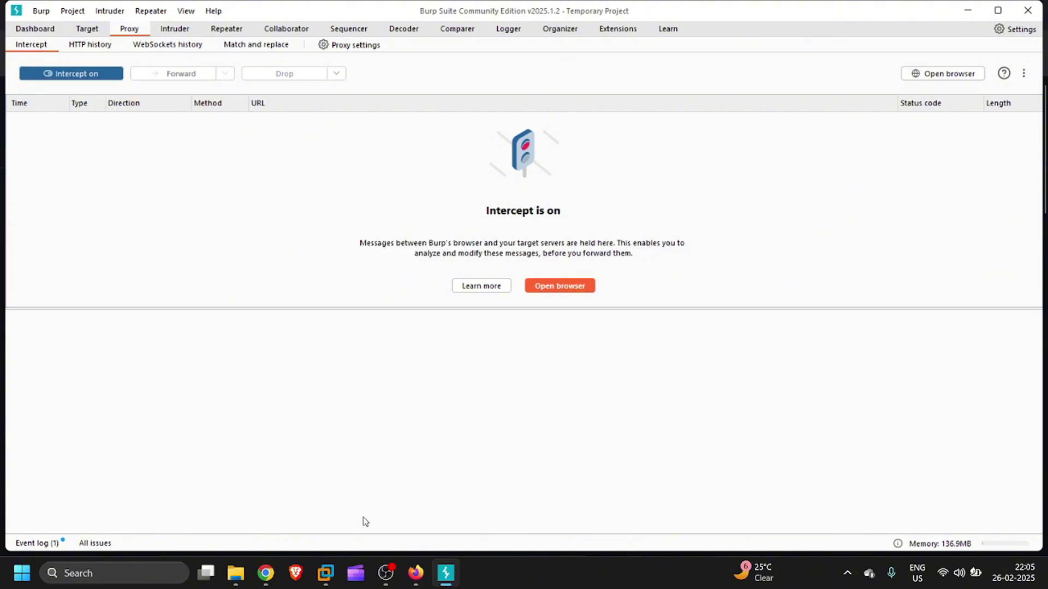
pyautogui.click(424, 578)
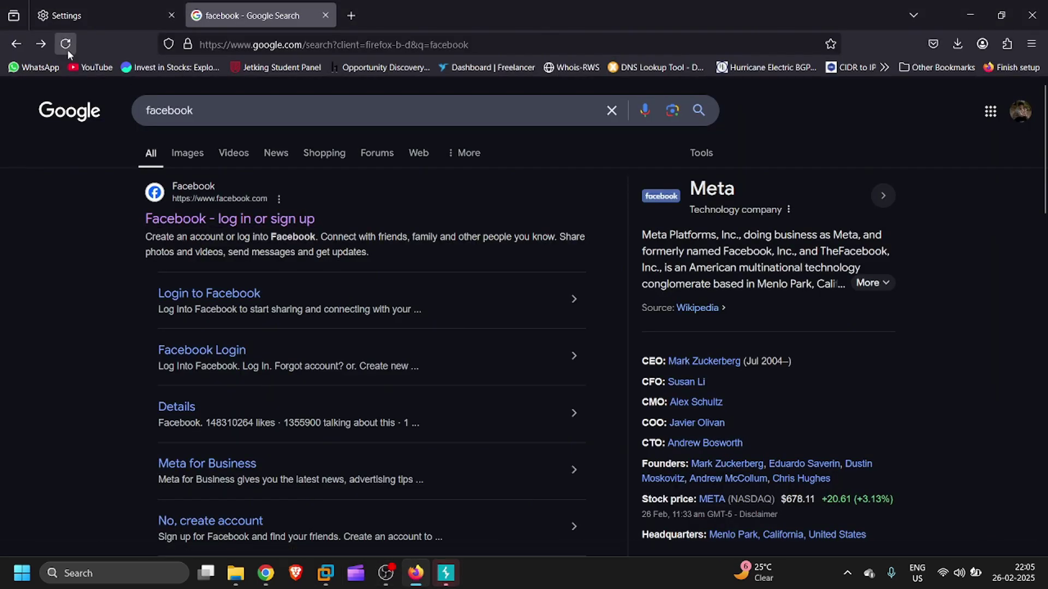
# Open the Facebook search result again, then switch to Burp Suite and select the first intercepted request.
pyautogui.click(195, 186)
pyautogui.click(446, 573)
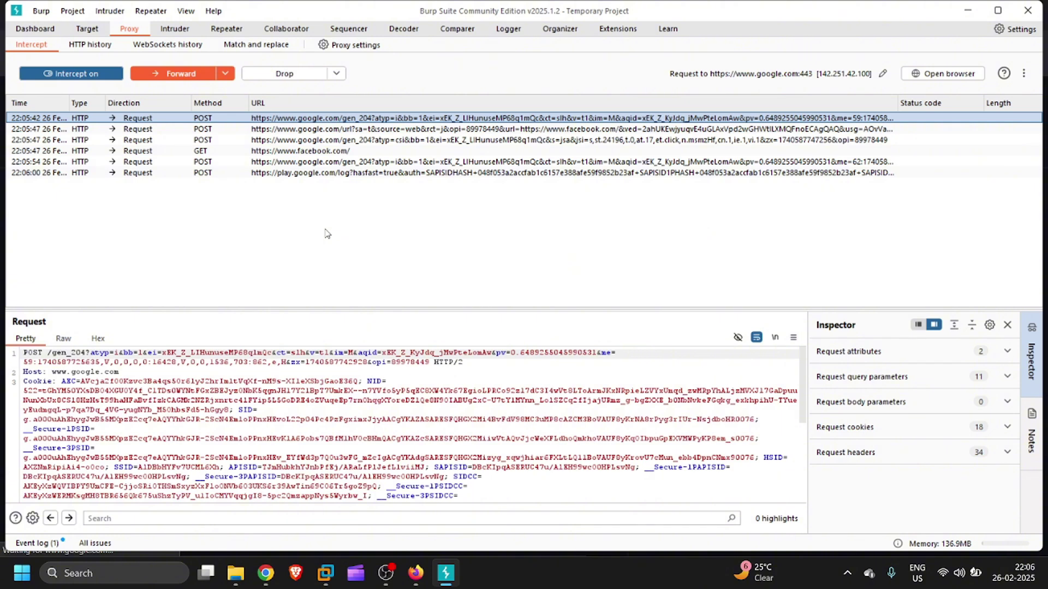
pyautogui.click(177, 121)
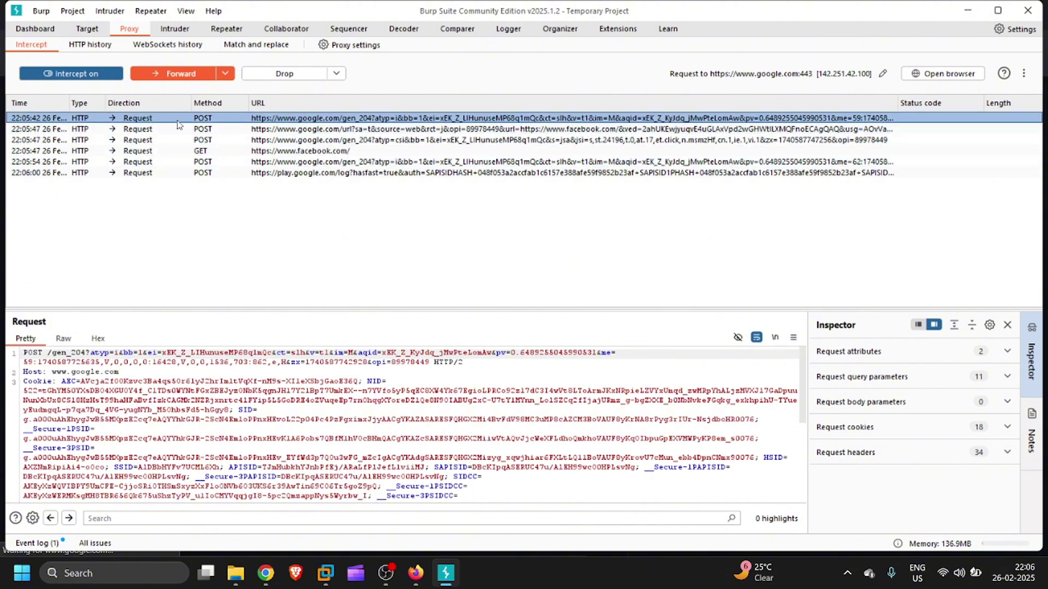